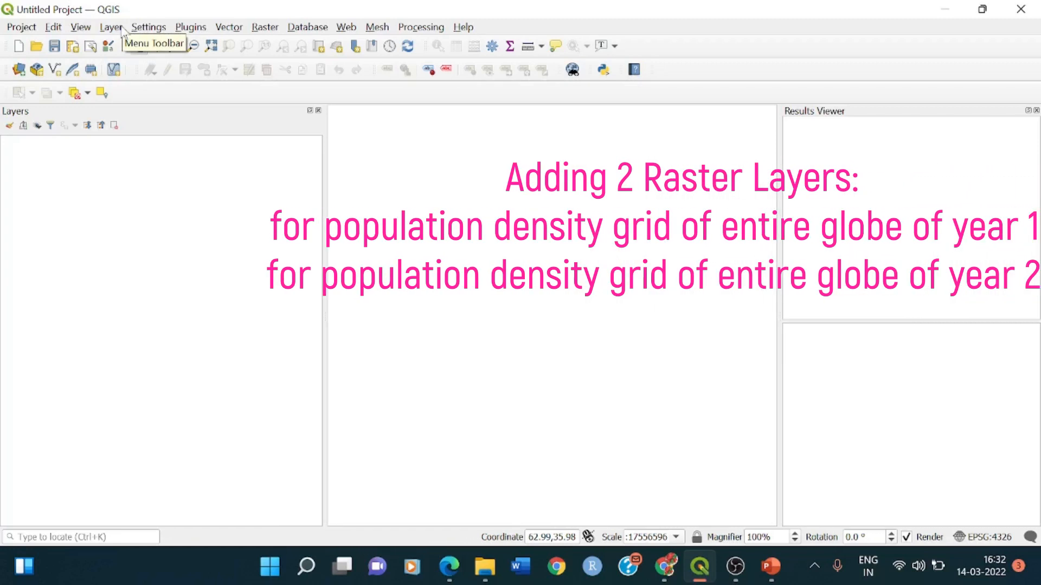
- Start adding a raster layer and browse to the gl_gpwv3_pdens_90_ascii_one folder inside Practical 2
{"action": "left_click", "coordinate": [111, 27]}
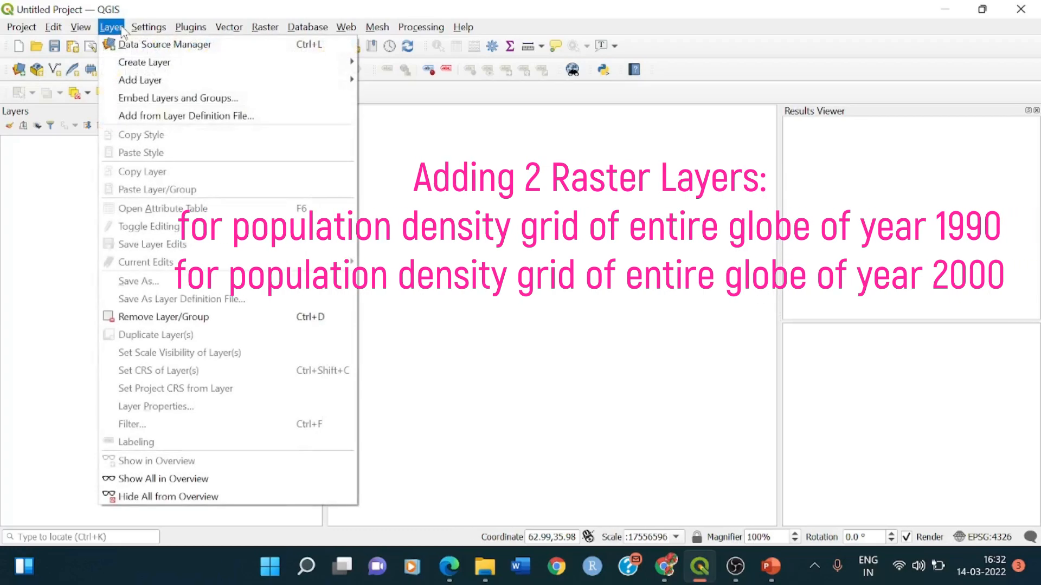
{"action": "mouse_move", "coordinate": [190, 81]}
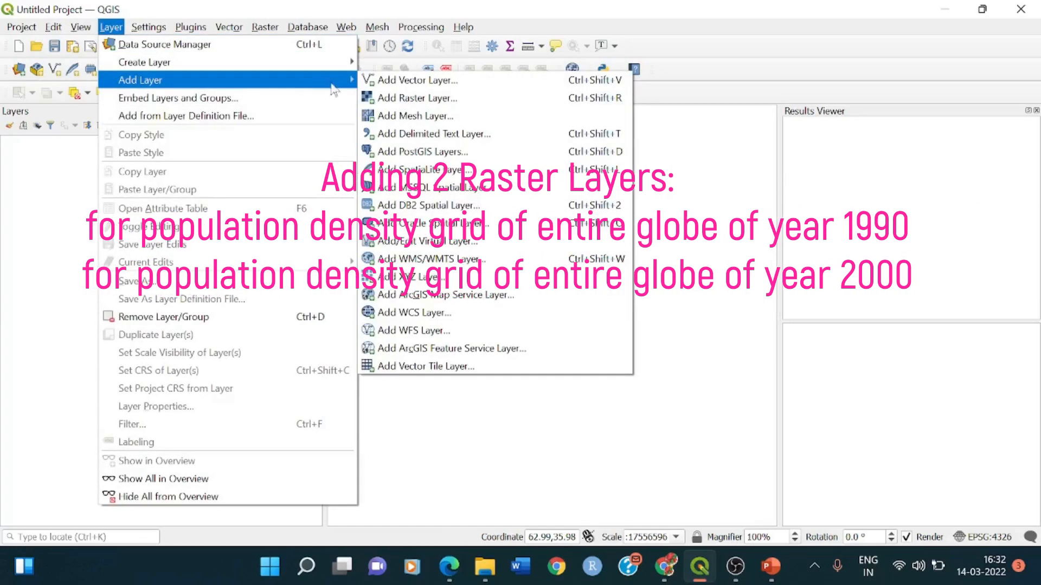
{"action": "left_click", "coordinate": [395, 99]}
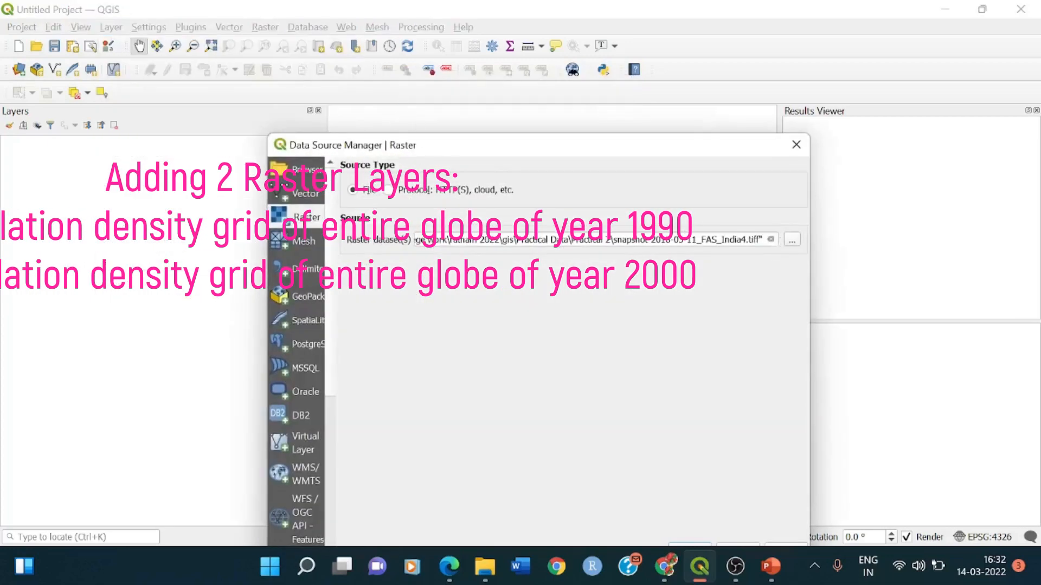
{"action": "left_click", "coordinate": [791, 240]}
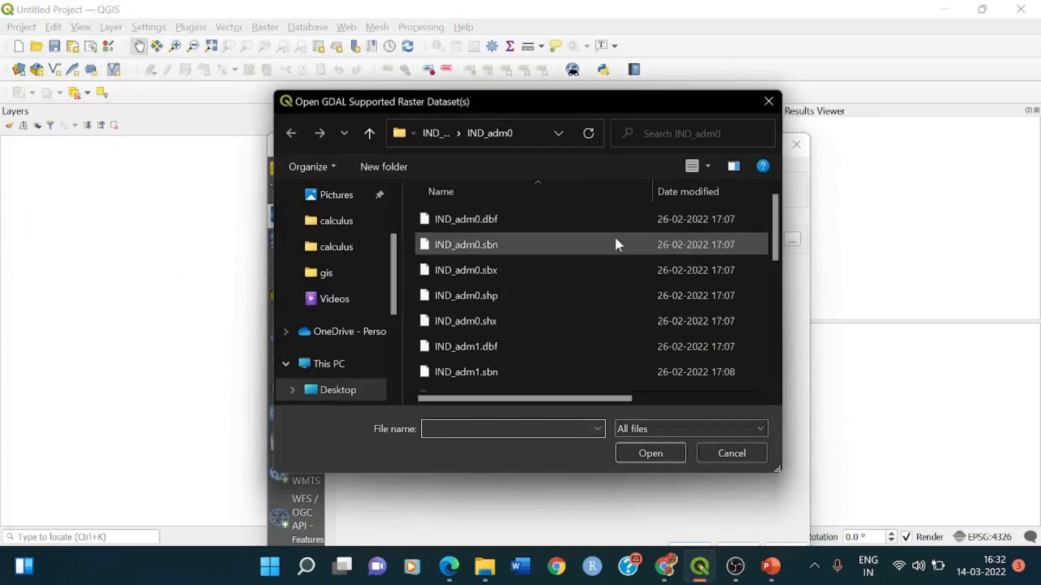
{"action": "left_click", "coordinate": [435, 133]}
{"action": "left_click", "coordinate": [437, 134]}
{"action": "left_click", "coordinate": [435, 134]}
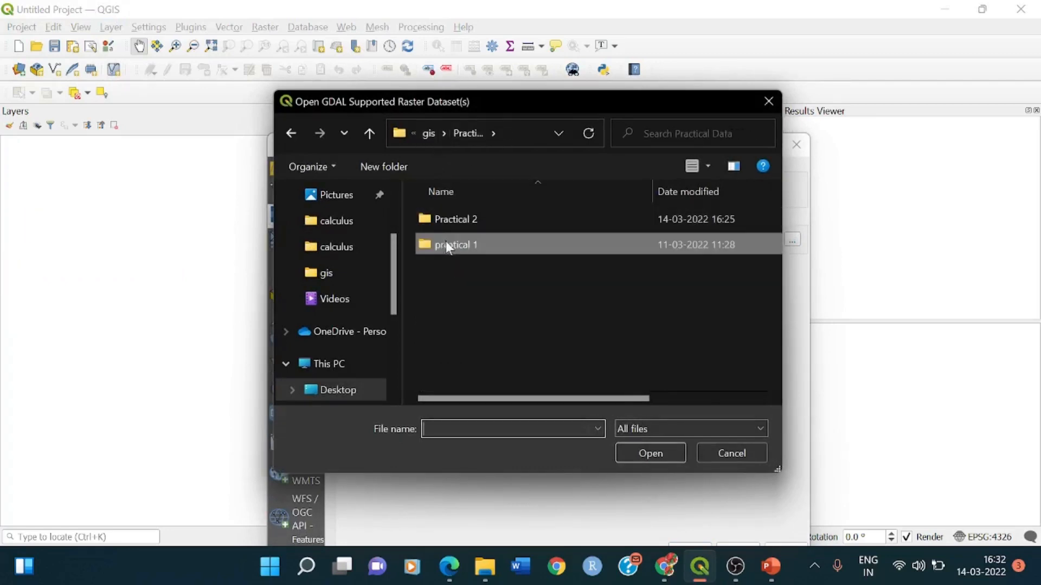
{"action": "double_click", "coordinate": [446, 220]}
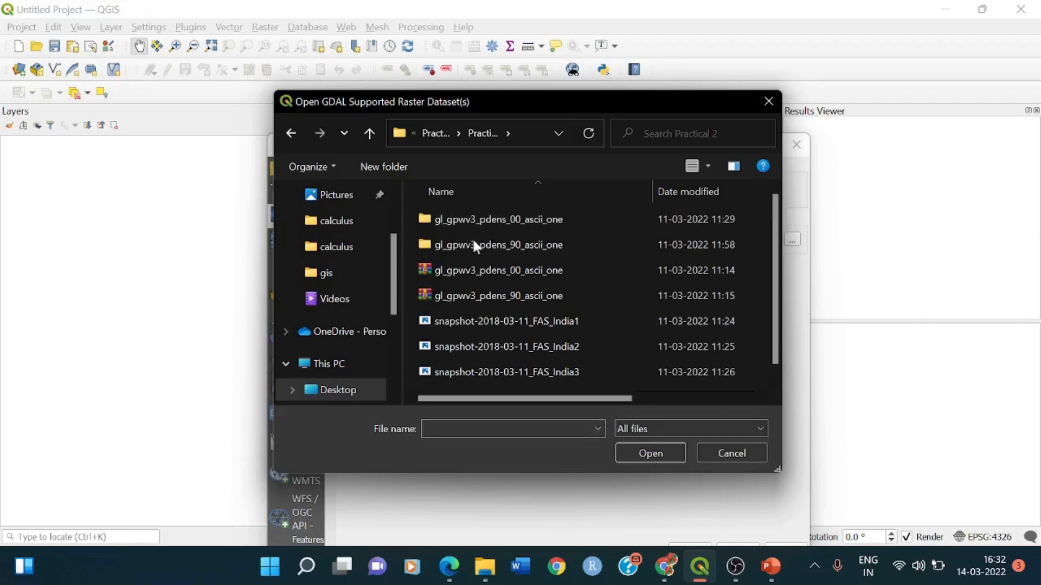
{"action": "double_click", "coordinate": [511, 245]}
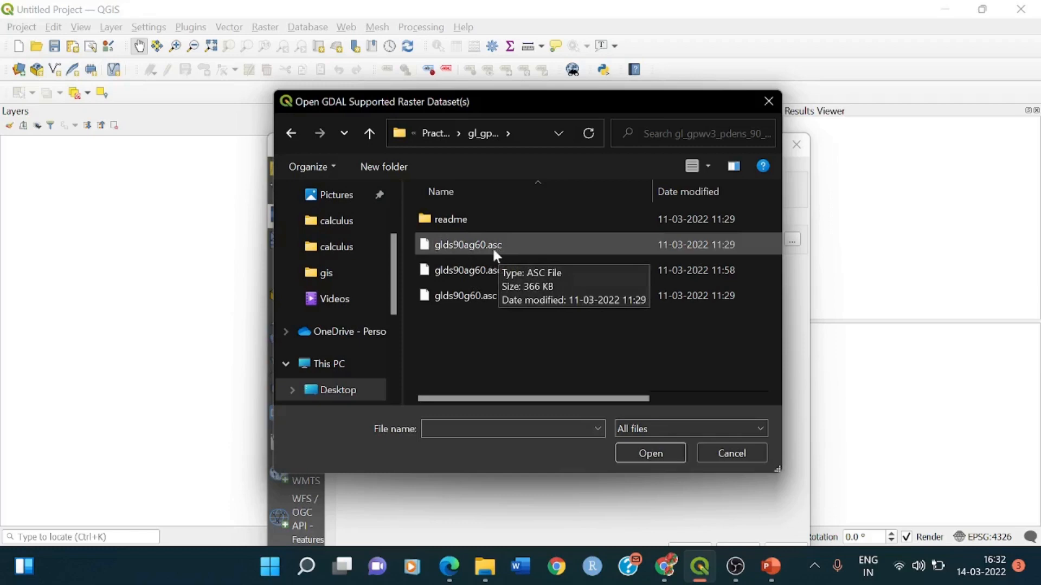
- Load glds90ag60.asc, the 1990 population density grid, into the project as a raster layer
{"action": "left_click", "coordinate": [504, 245]}
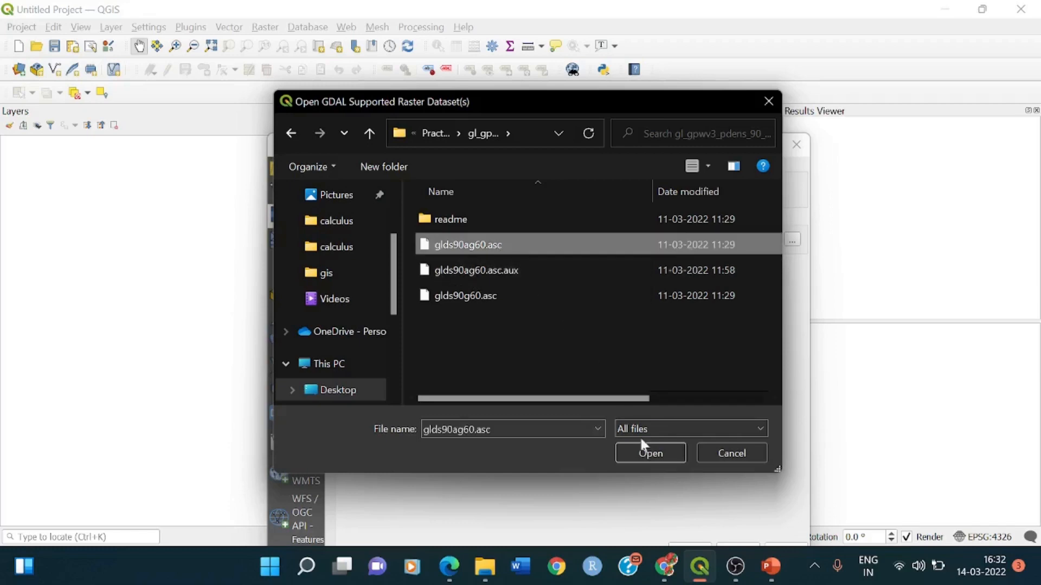
{"action": "left_click", "coordinate": [641, 453]}
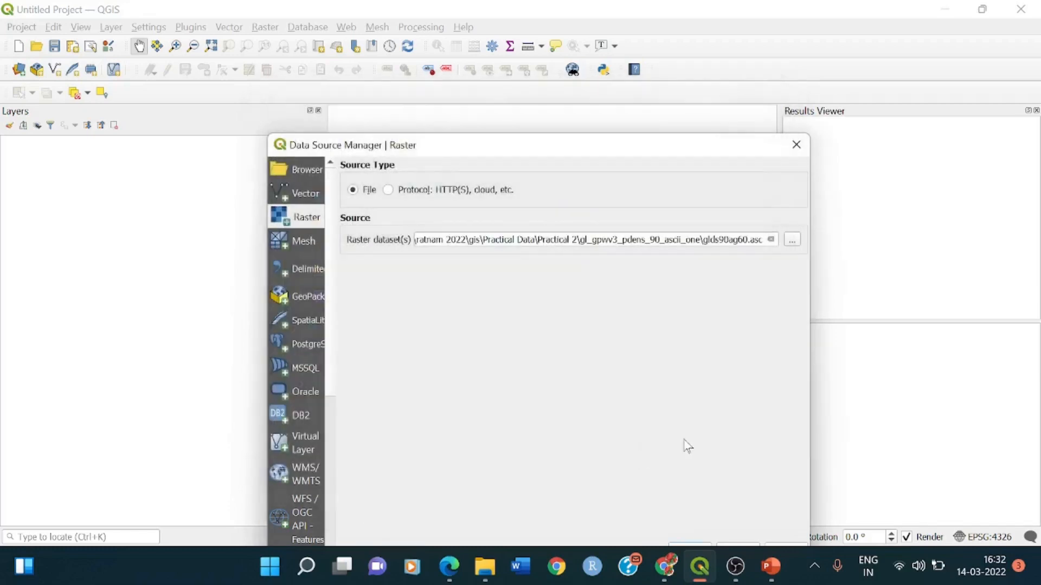
{"action": "left_click_drag", "start_coordinate": [581, 153], "coordinate": [541, 73]}
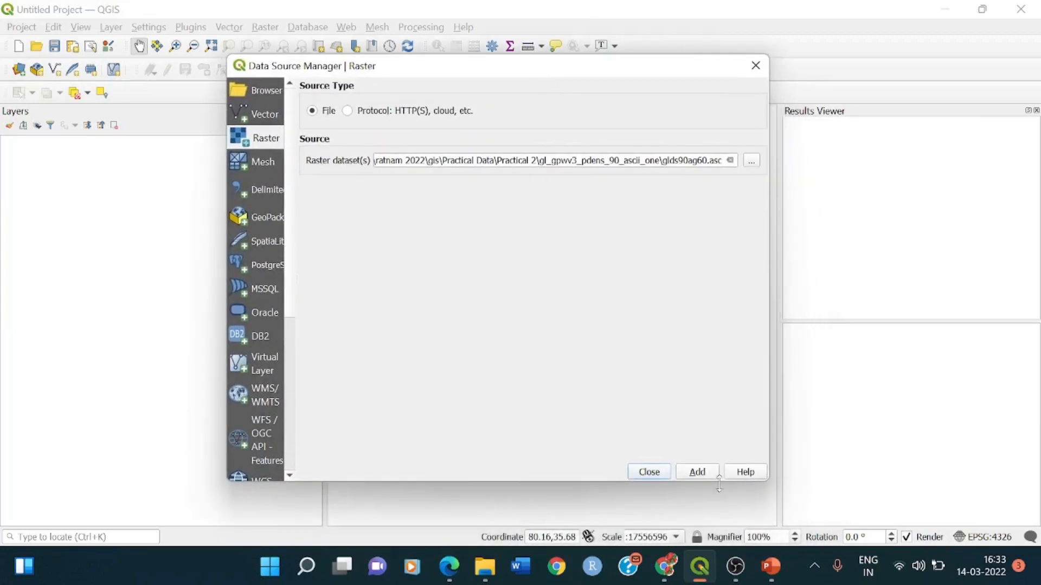
{"action": "left_click", "coordinate": [703, 473]}
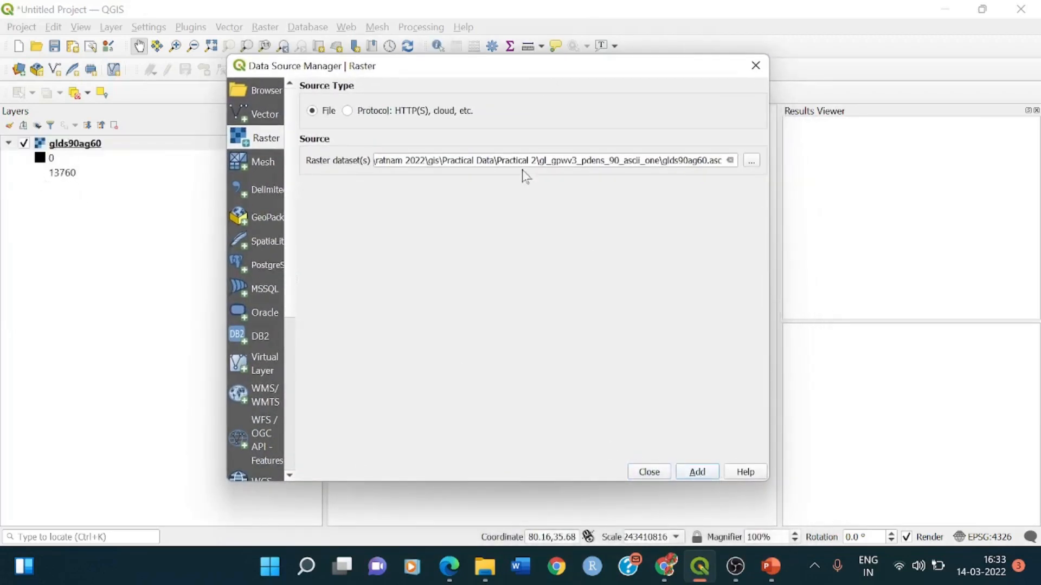
- Add glds00ag60.asc from the gl_gpwv3_pdens_00_ascii_one folder as a second raster layer and close the data source manager
{"action": "left_click", "coordinate": [751, 161]}
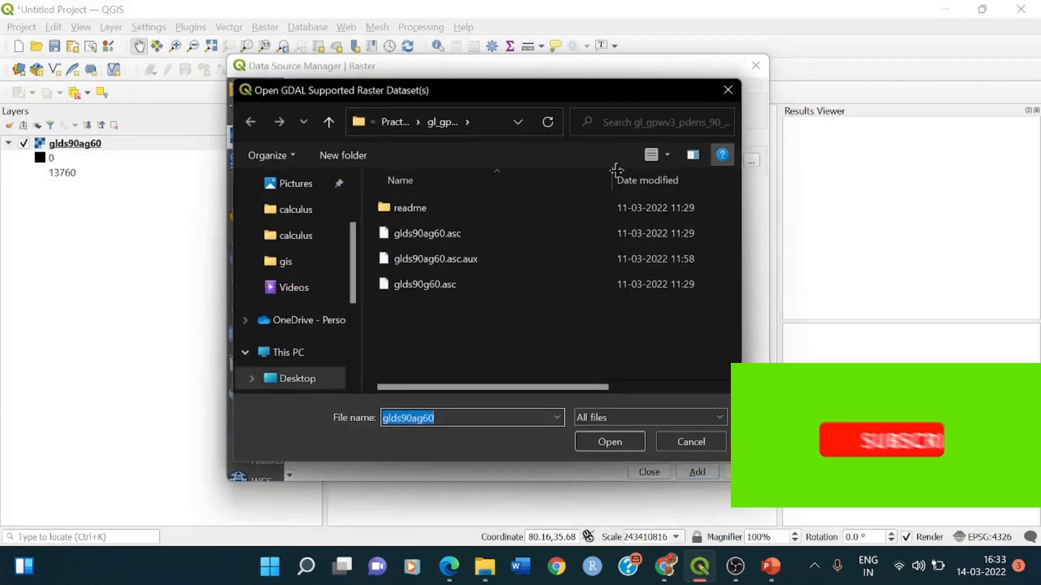
{"action": "left_click", "coordinate": [397, 121]}
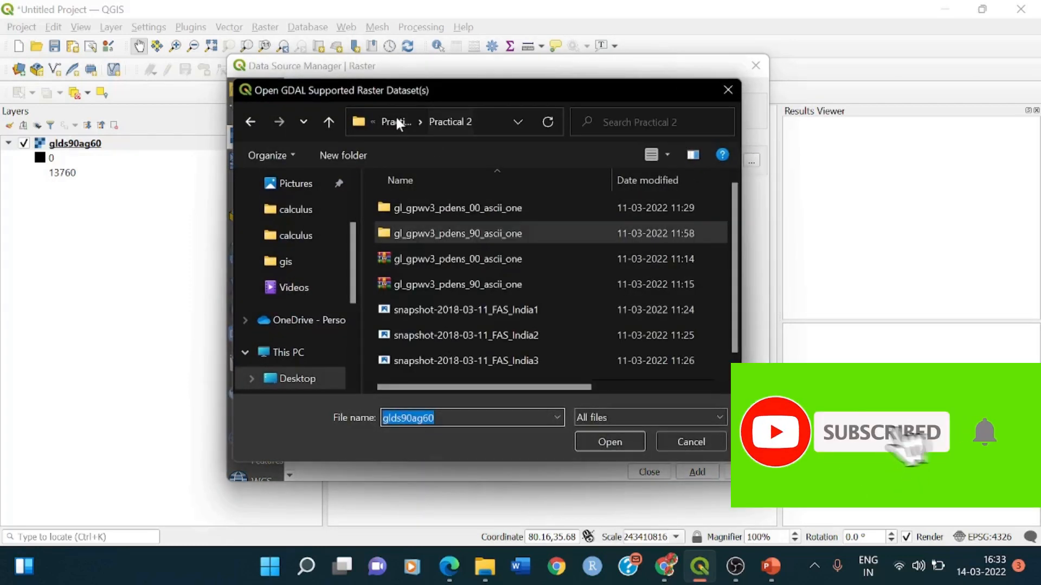
{"action": "double_click", "coordinate": [433, 209]}
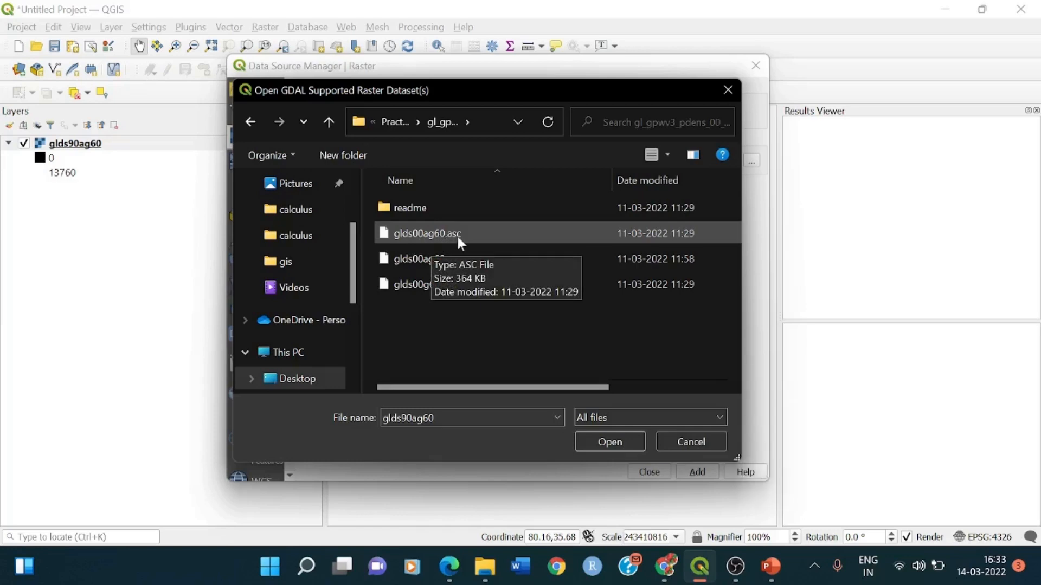
{"action": "left_click", "coordinate": [458, 242]}
{"action": "left_click", "coordinate": [601, 438]}
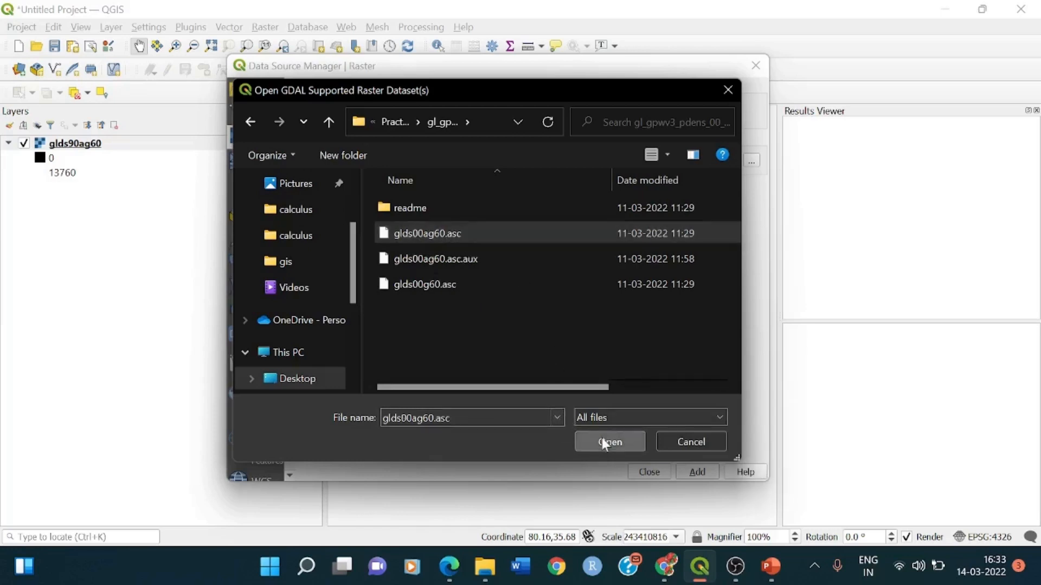
{"action": "left_click", "coordinate": [698, 474]}
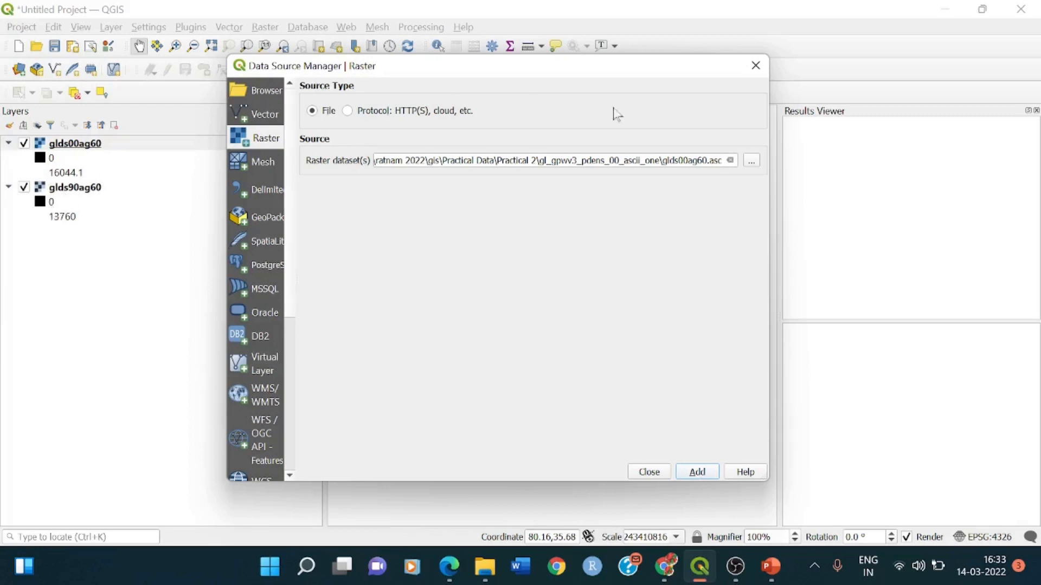
{"action": "left_click", "coordinate": [755, 65]}
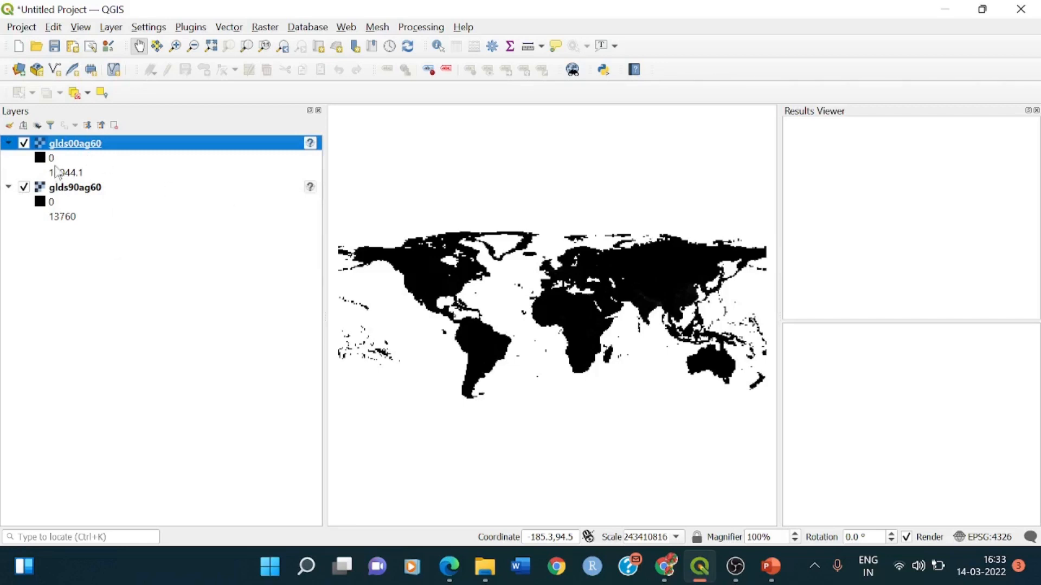
- Style the glds90ag60 layer as singleband pseudocolor with a maximum value of 240
{"action": "left_click", "coordinate": [77, 193]}
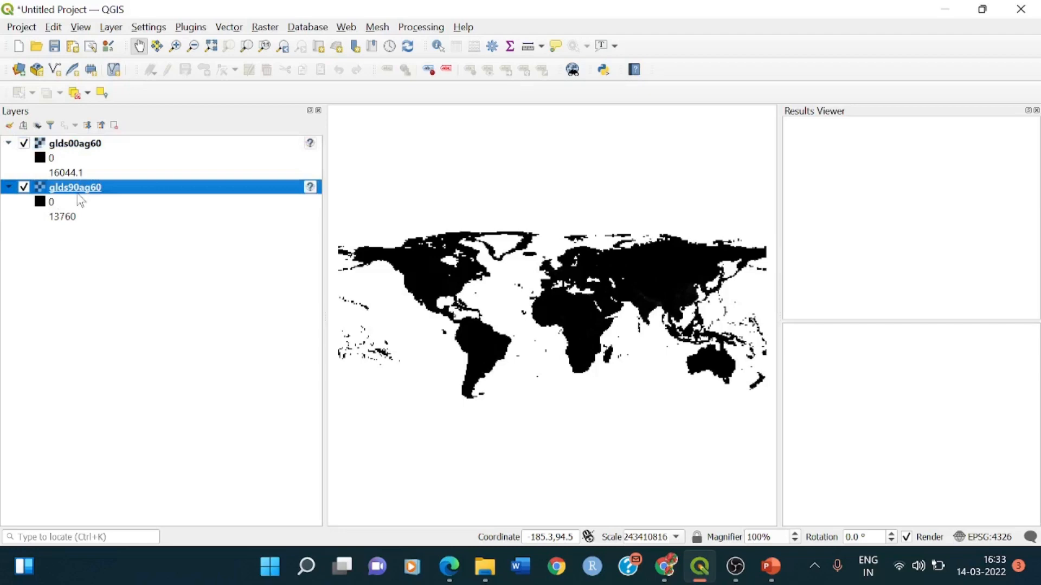
{"action": "right_click", "coordinate": [89, 195]}
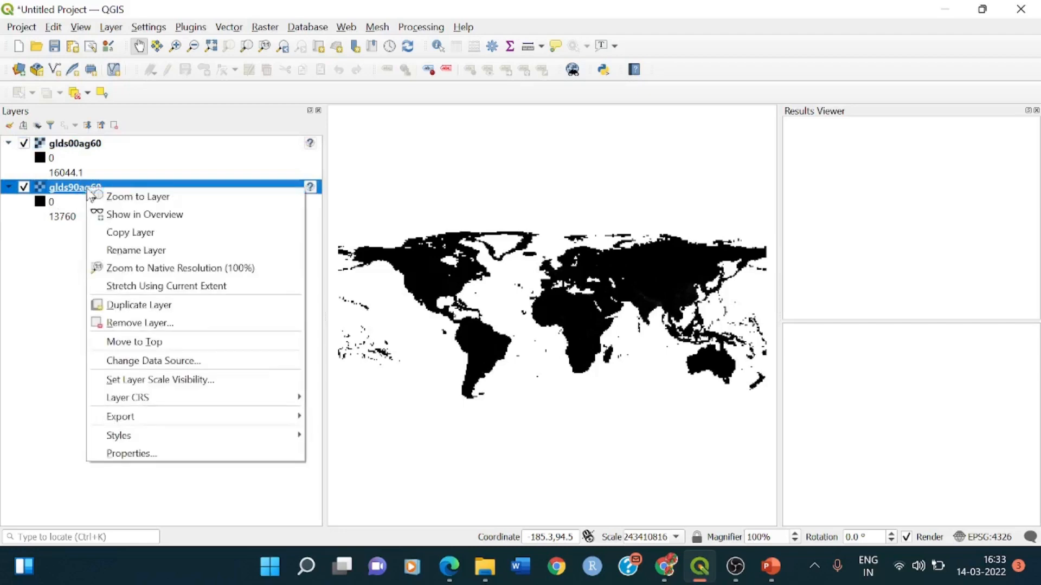
{"action": "left_click", "coordinate": [148, 456]}
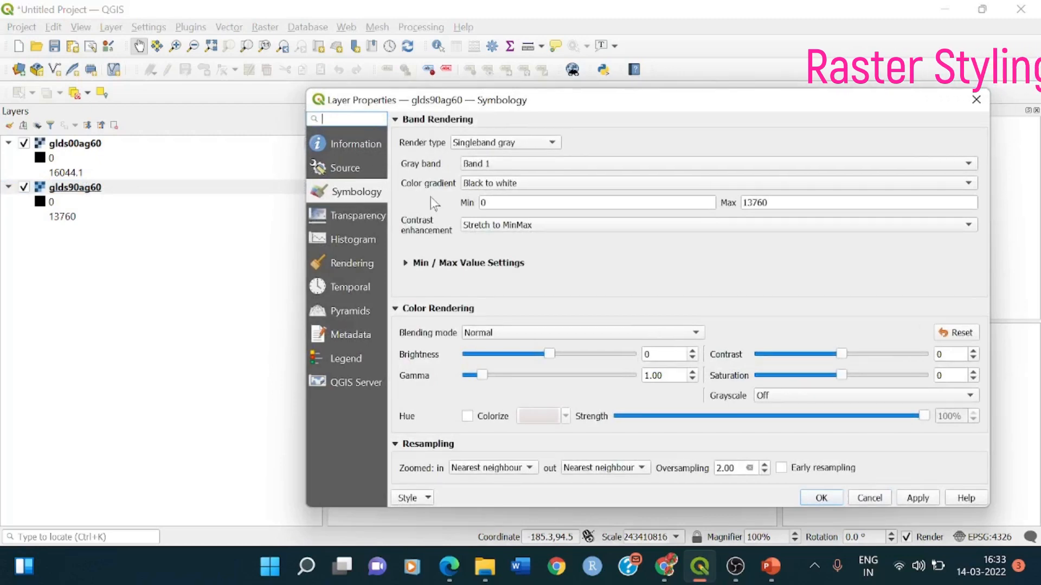
{"action": "left_click", "coordinate": [474, 145]}
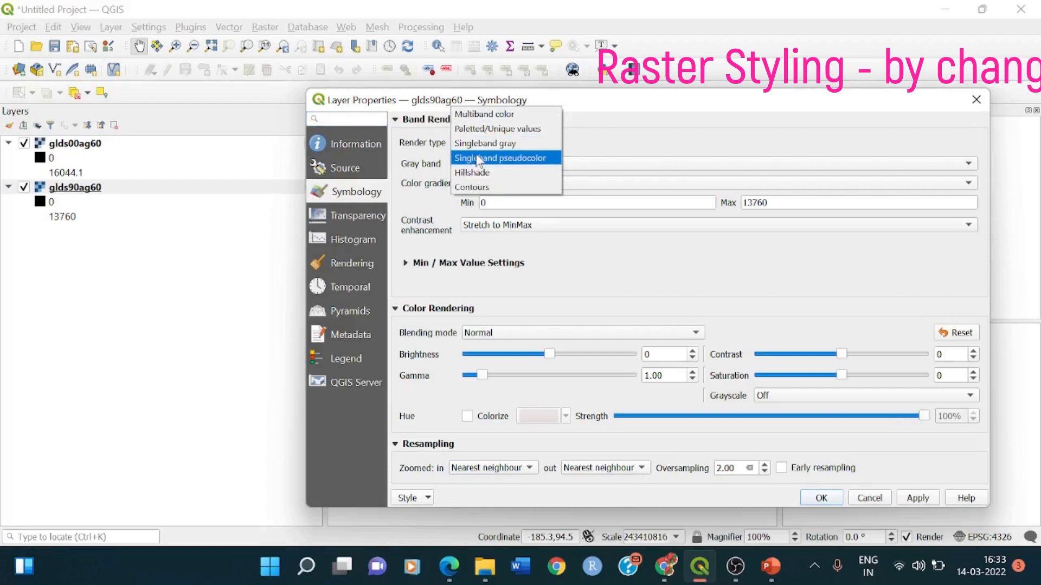
{"action": "left_click", "coordinate": [477, 158]}
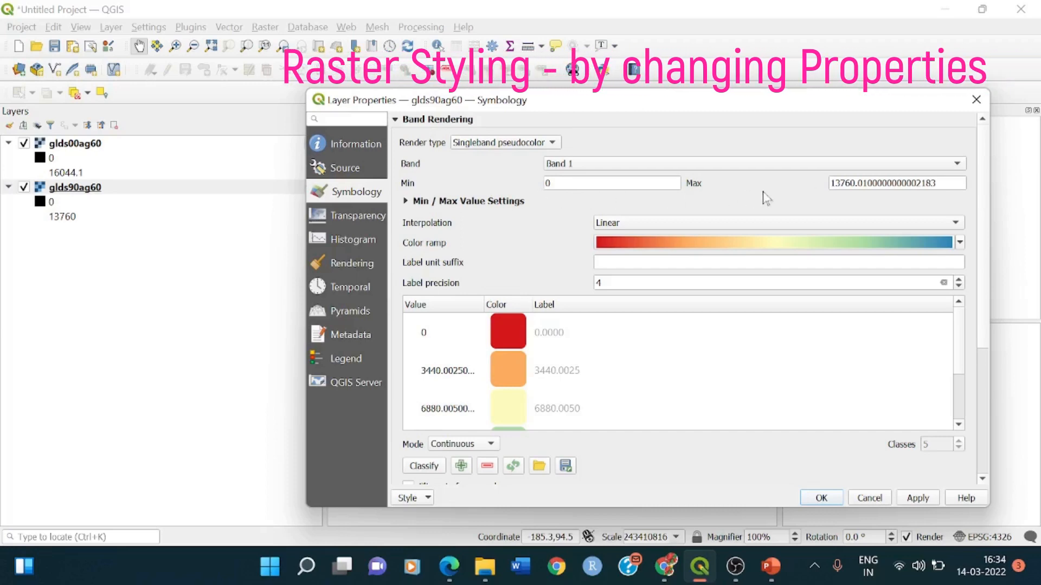
{"action": "left_click_drag", "start_coordinate": [941, 184], "coordinate": [818, 194]}
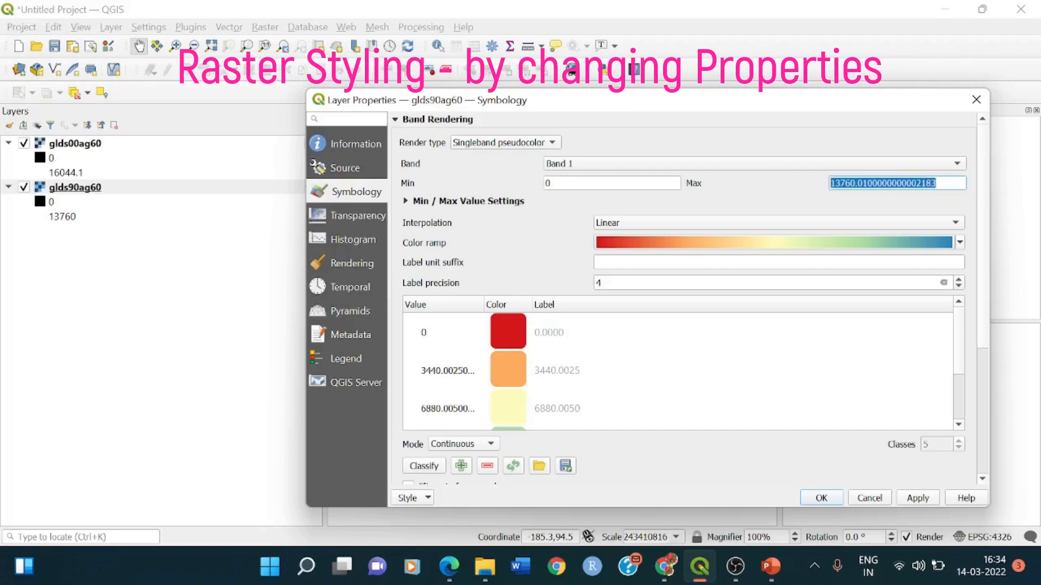
{"action": "type", "text": "240"}
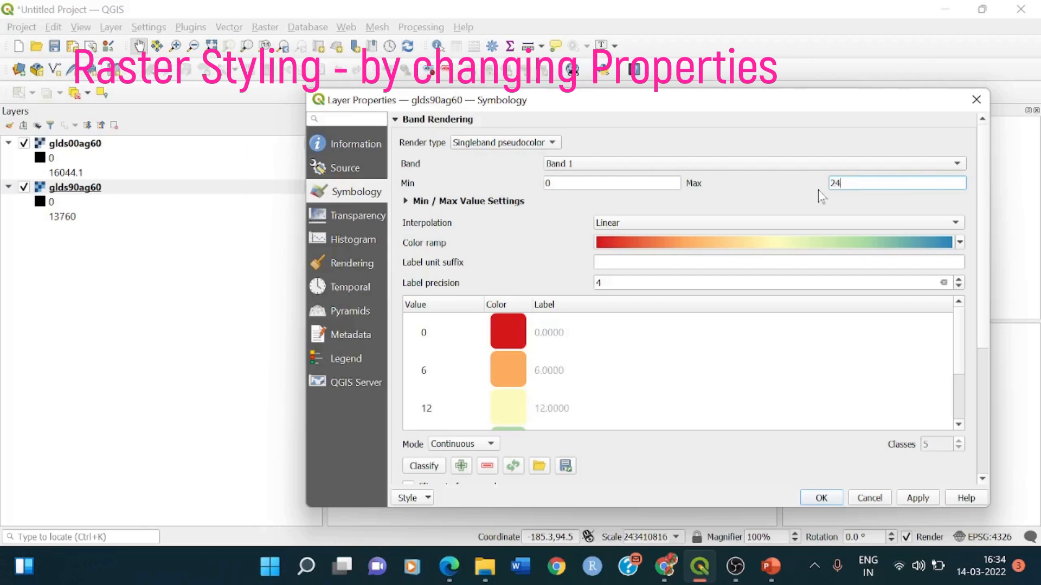
{"action": "key", "text": "Return"}
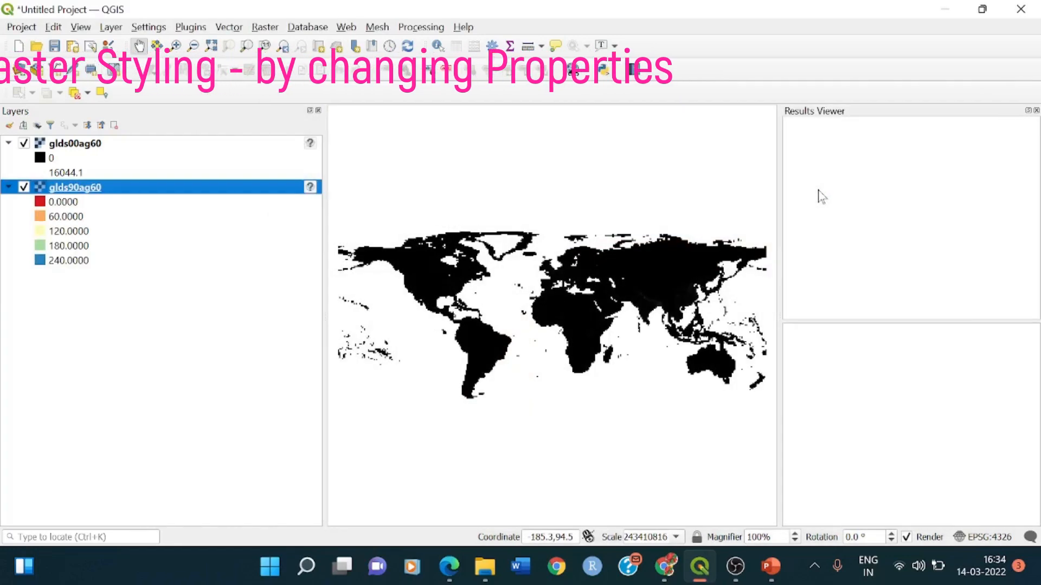
- Review the color ramp options and class values in the glds90ag60 layer's symbology, keeping the current styling
{"action": "right_click", "coordinate": [84, 188]}
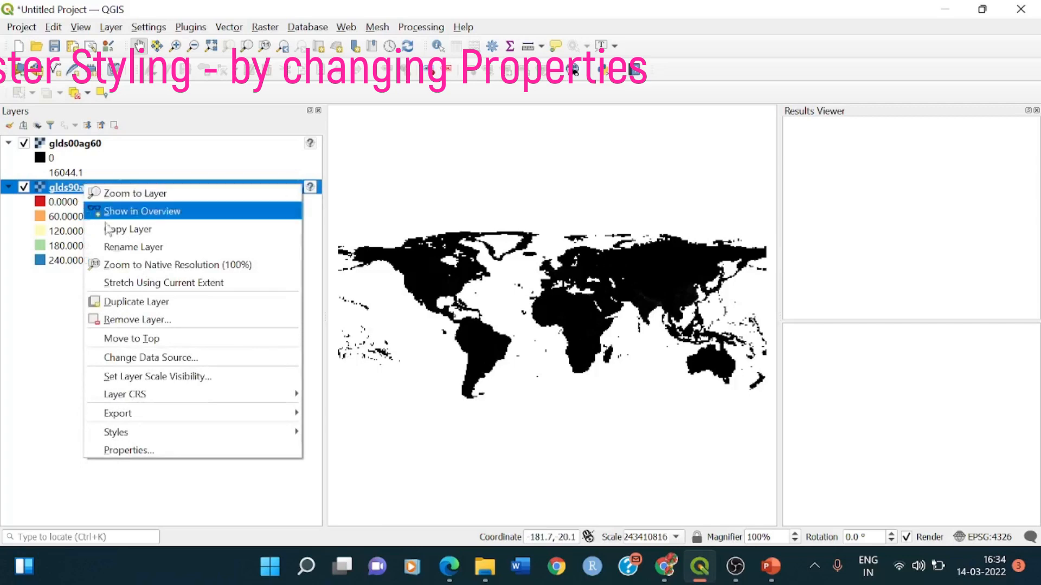
{"action": "left_click", "coordinate": [145, 454]}
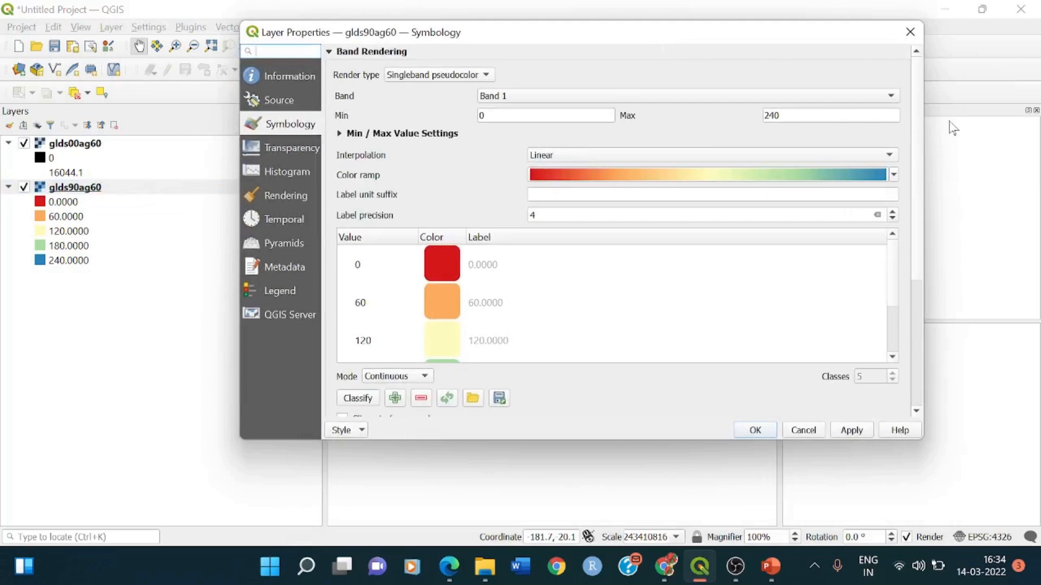
{"action": "left_click", "coordinate": [893, 174]}
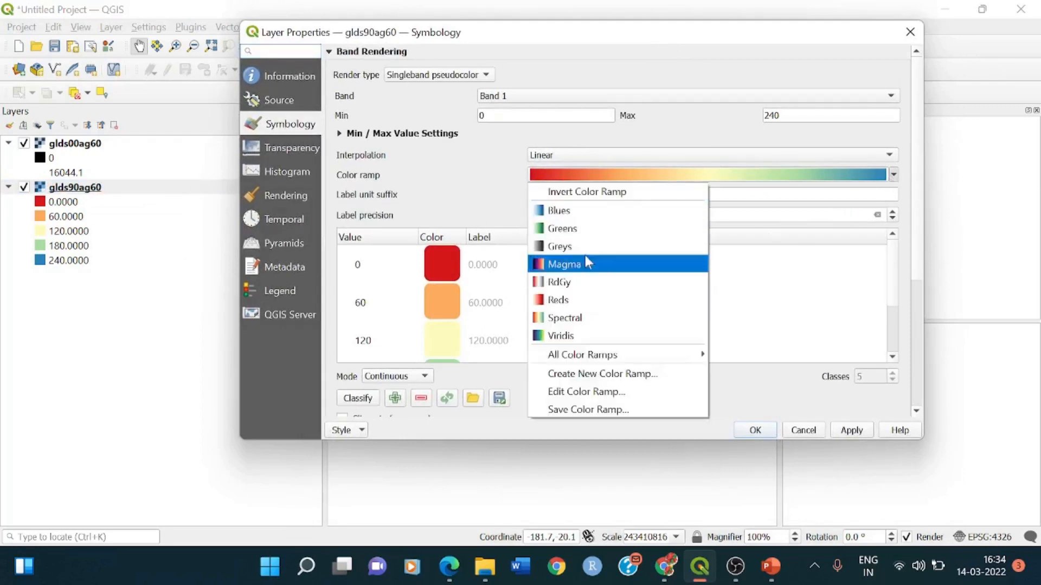
{"action": "left_click", "coordinate": [809, 293]}
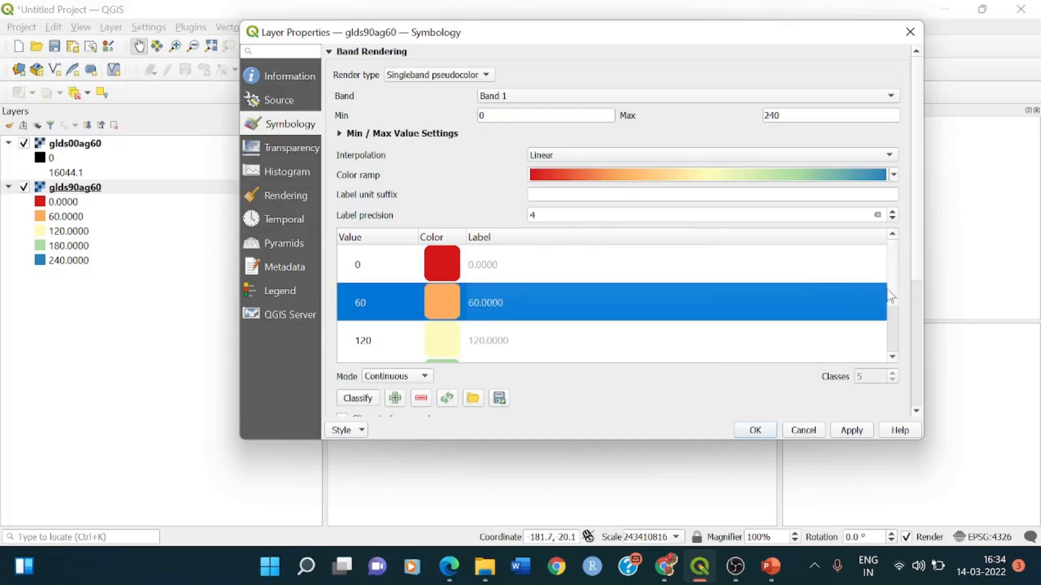
{"action": "scroll", "coordinate": [890, 297], "scroll_direction": "down", "scroll_amount": 1}
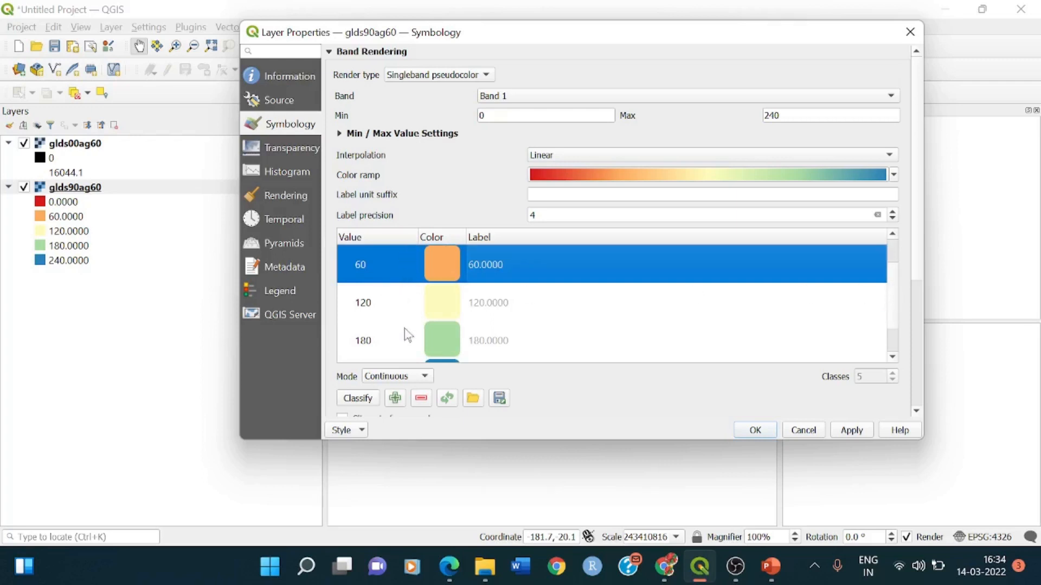
{"action": "scroll", "coordinate": [895, 303], "scroll_direction": "down", "scroll_amount": 1}
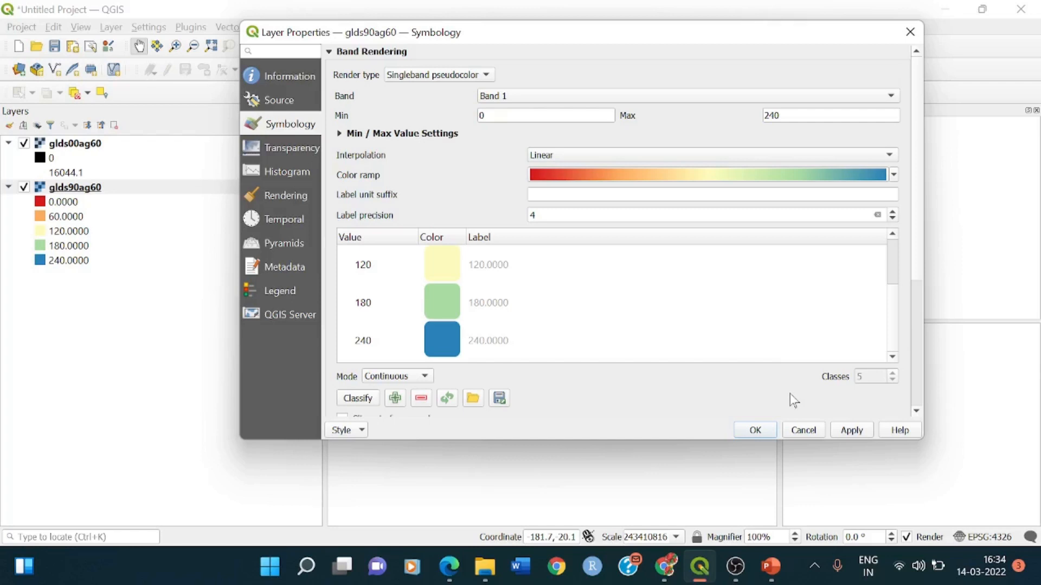
{"action": "left_click", "coordinate": [854, 430]}
{"action": "left_click", "coordinate": [771, 430]}
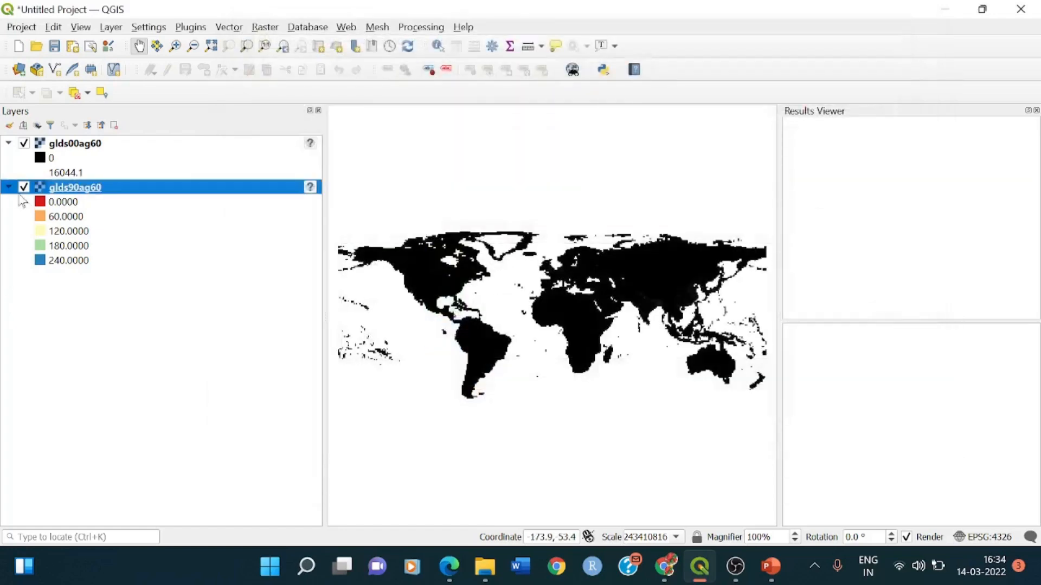
- Style the glds00ag60 layer as singleband pseudocolor with a maximum value of 240 and close its properties
{"action": "left_click", "coordinate": [80, 144]}
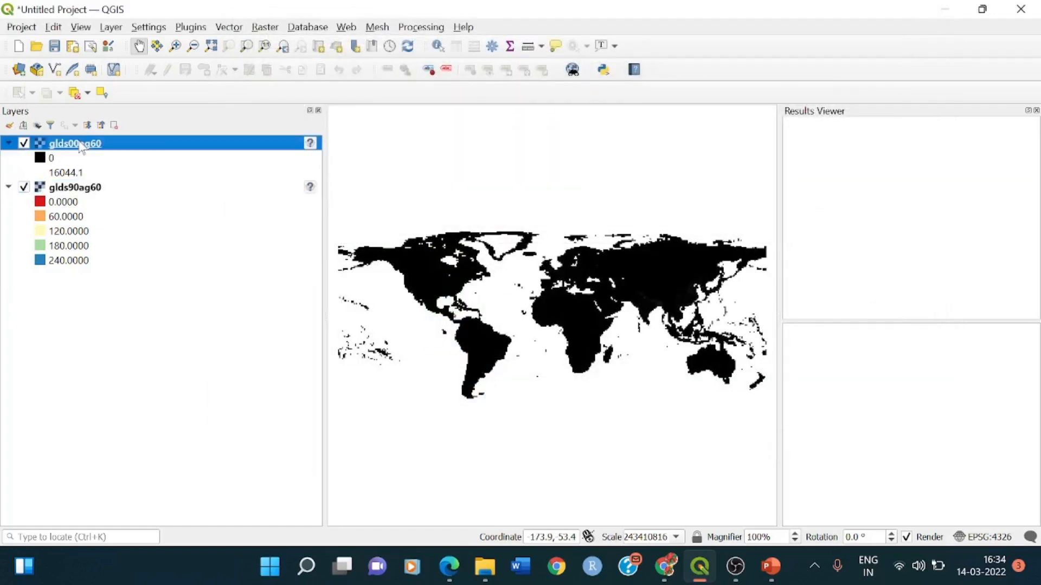
{"action": "right_click", "coordinate": [79, 145]}
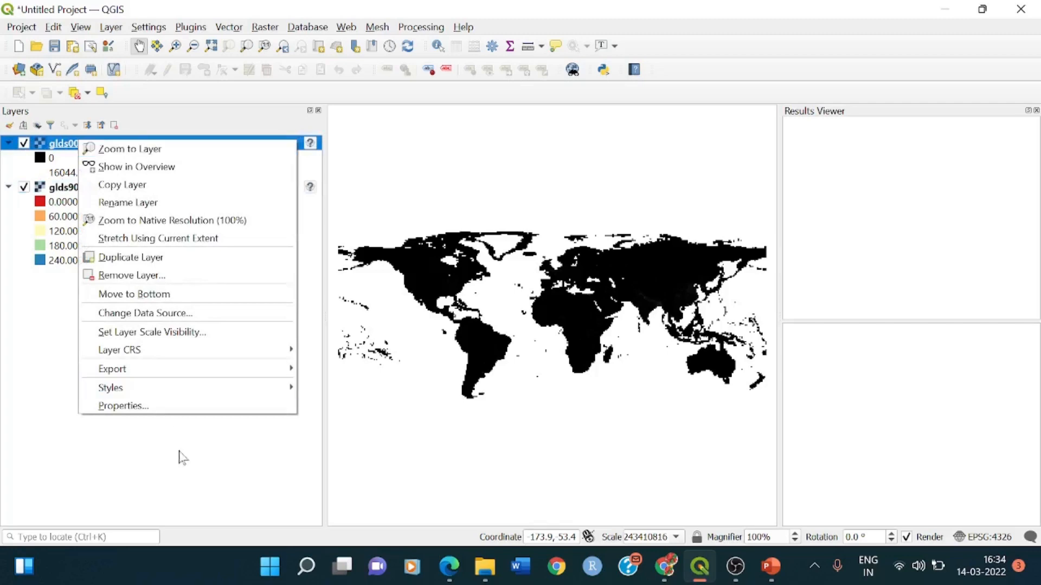
{"action": "left_click", "coordinate": [163, 411]}
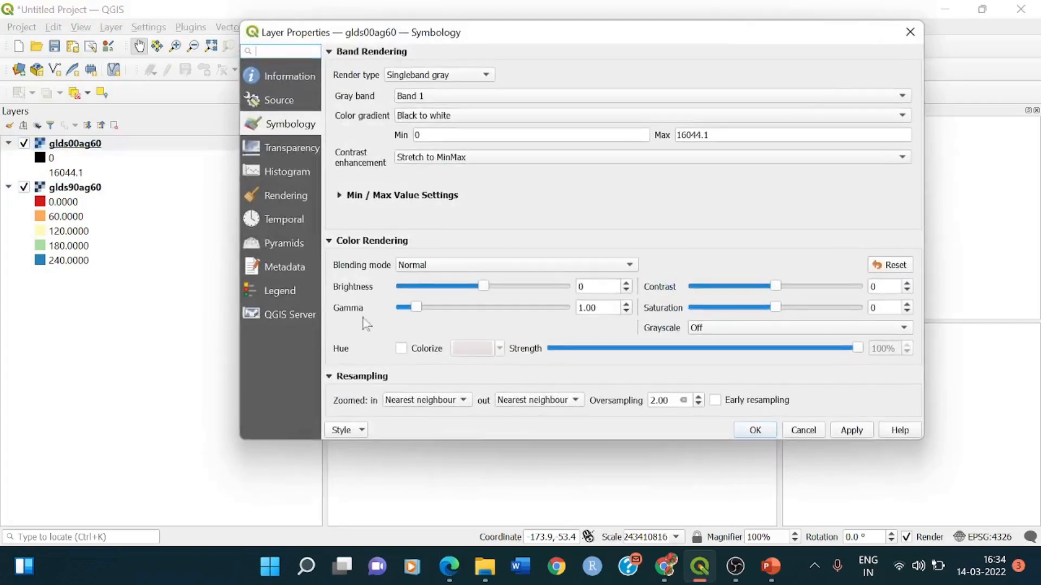
{"action": "left_click", "coordinate": [432, 76]}
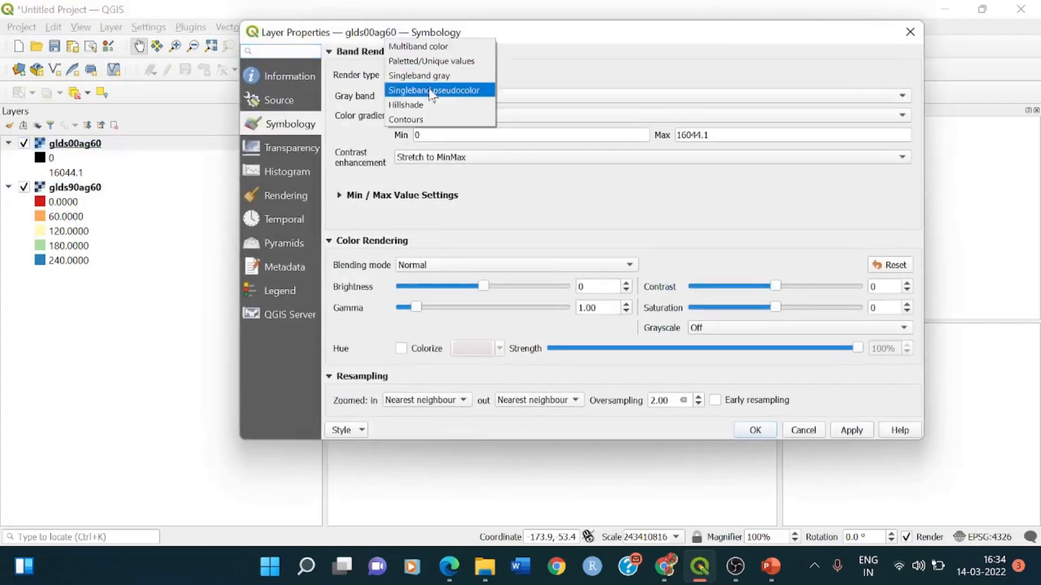
{"action": "left_click", "coordinate": [432, 90]}
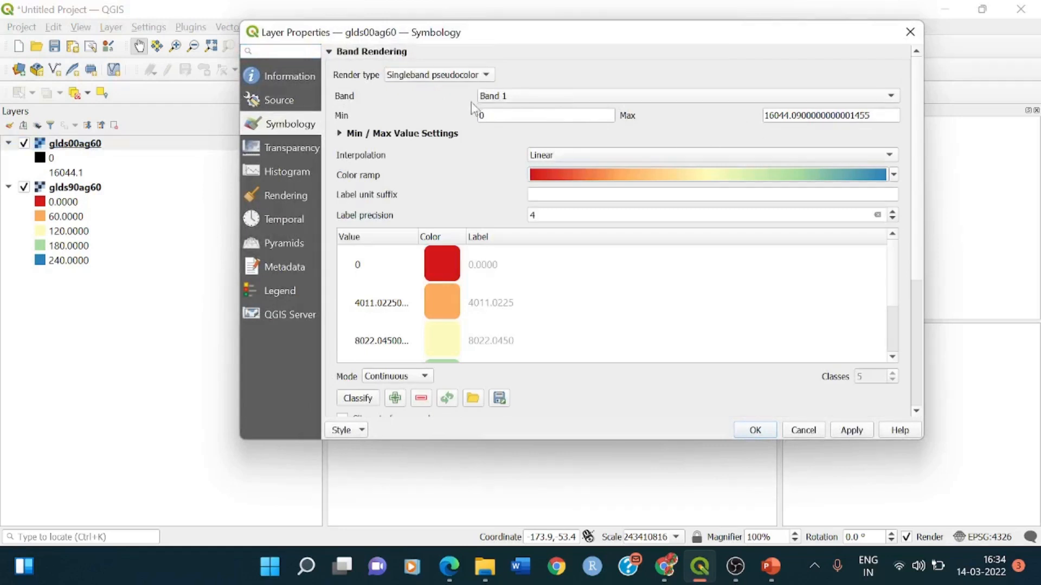
{"action": "left_click_drag", "start_coordinate": [870, 115], "coordinate": [757, 123]}
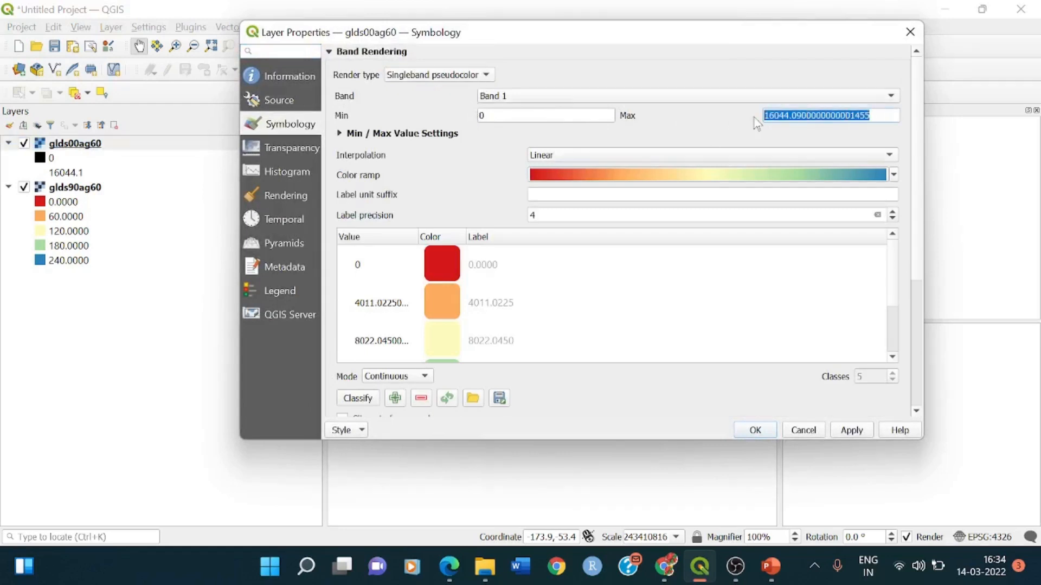
{"action": "type", "text": "240"}
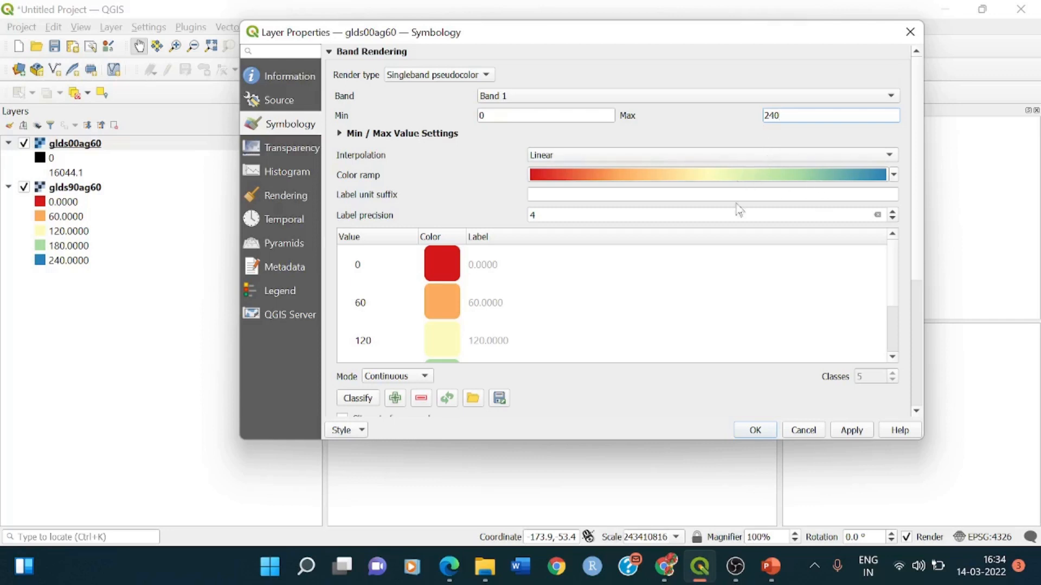
{"action": "scroll", "coordinate": [428, 305], "scroll_direction": "down", "scroll_amount": 3}
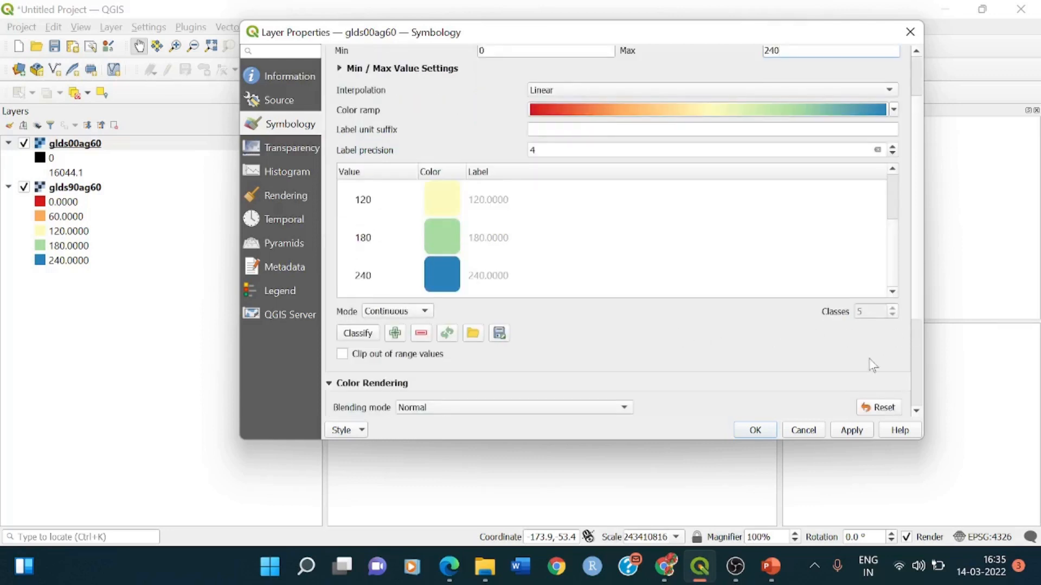
{"action": "left_click", "coordinate": [851, 434]}
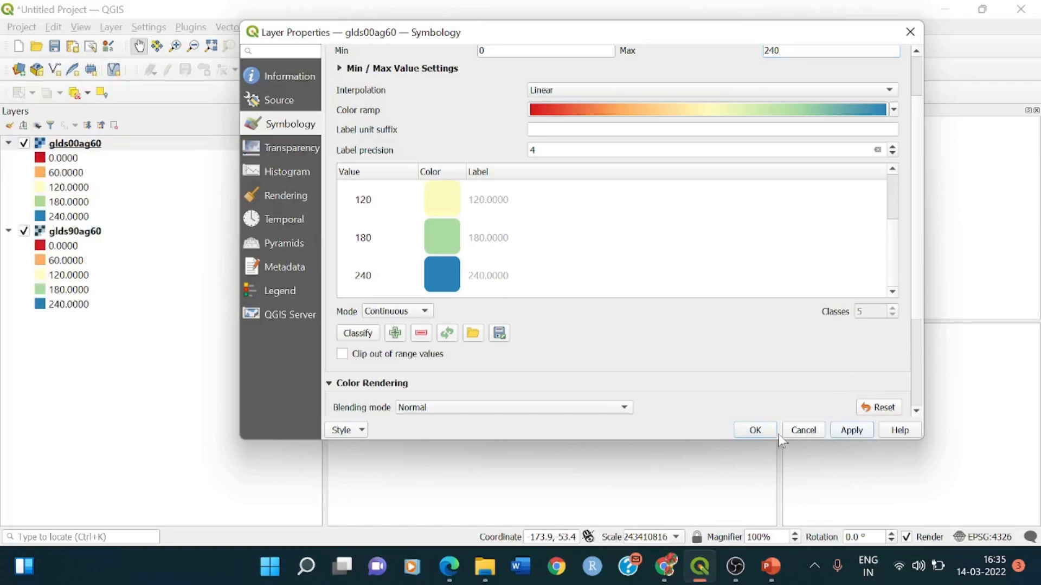
{"action": "left_click", "coordinate": [755, 431]}
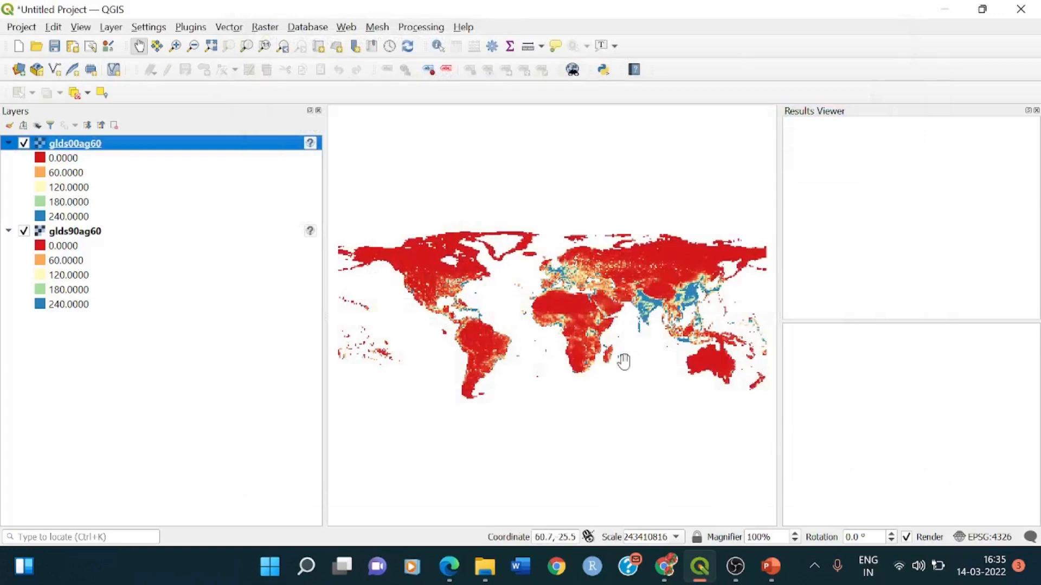
- Examine the styled population density pattern across Africa, Europe and Asia on the map
{"action": "scroll", "coordinate": [542, 349], "scroll_direction": "up", "scroll_amount": 1}
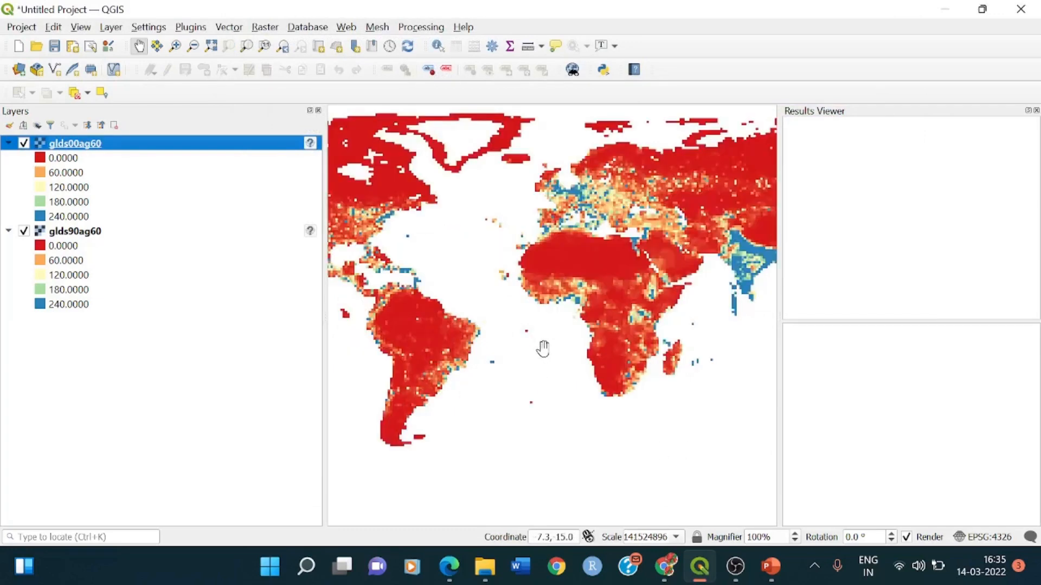
{"action": "scroll", "coordinate": [558, 323], "scroll_direction": "up", "scroll_amount": 1}
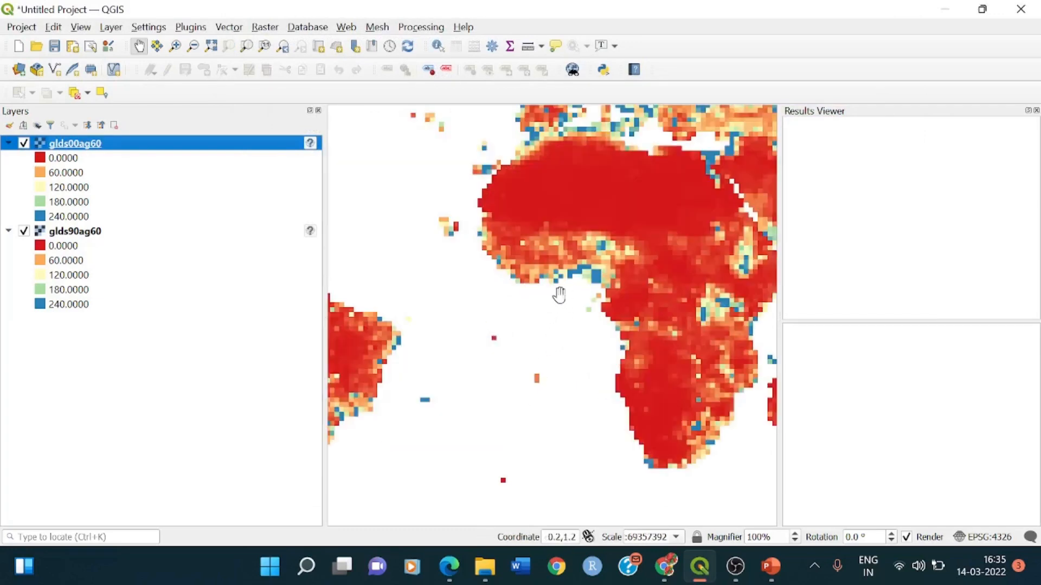
{"action": "left_click_drag", "start_coordinate": [605, 228], "coordinate": [533, 269]}
{"action": "left_click_drag", "start_coordinate": [703, 231], "coordinate": [631, 292]}
{"action": "left_click_drag", "start_coordinate": [652, 232], "coordinate": [634, 255]}
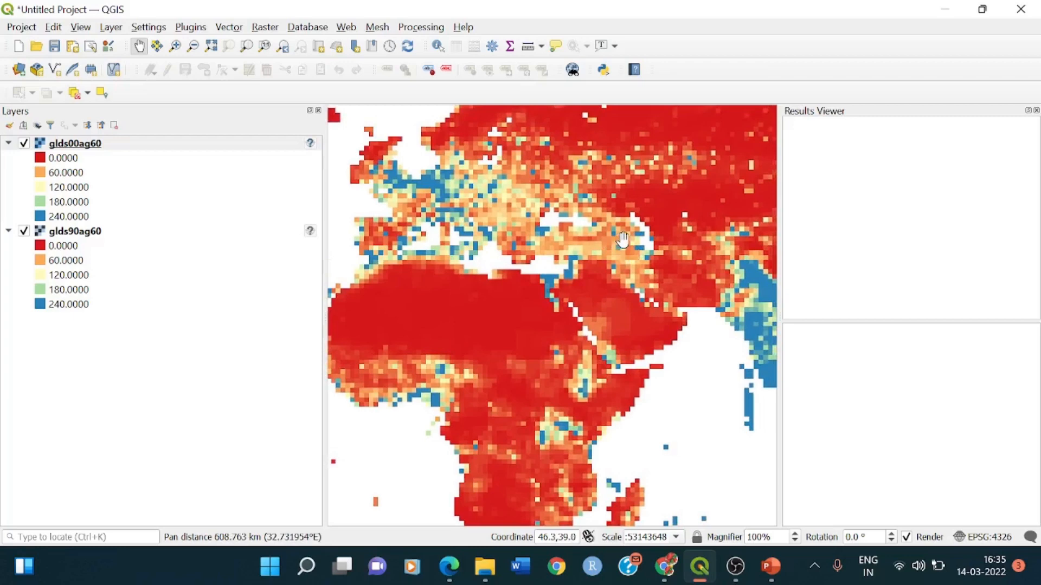
{"action": "left_click_drag", "start_coordinate": [652, 212], "coordinate": [628, 249]}
{"action": "scroll", "coordinate": [546, 247], "scroll_direction": "down", "scroll_amount": 3}
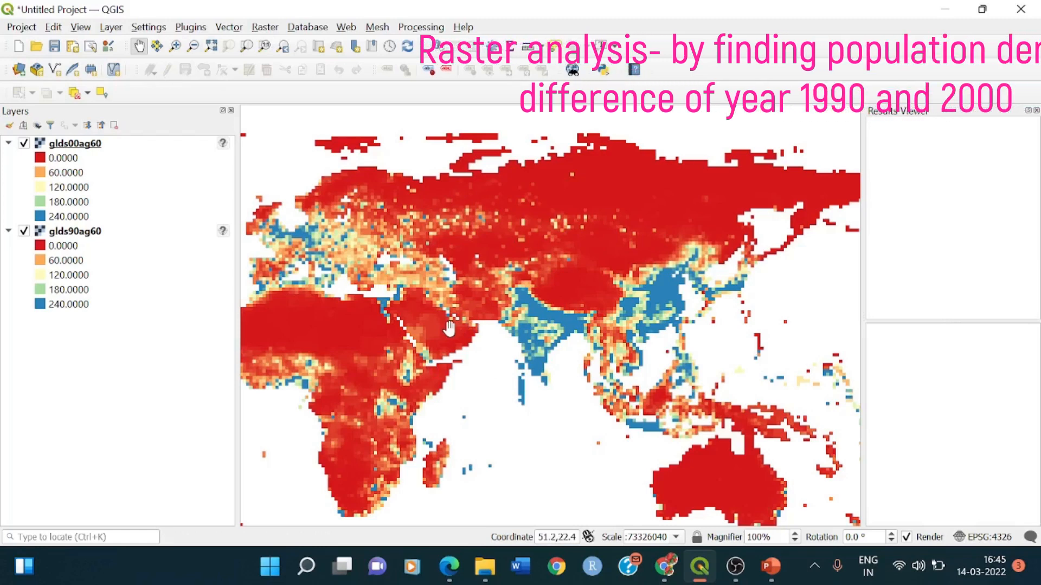
- Start the Raster Calculator and set its output layer to a file named pop_dif in the user's home folder
{"action": "left_click", "coordinate": [265, 27]}
{"action": "left_click", "coordinate": [271, 44]}
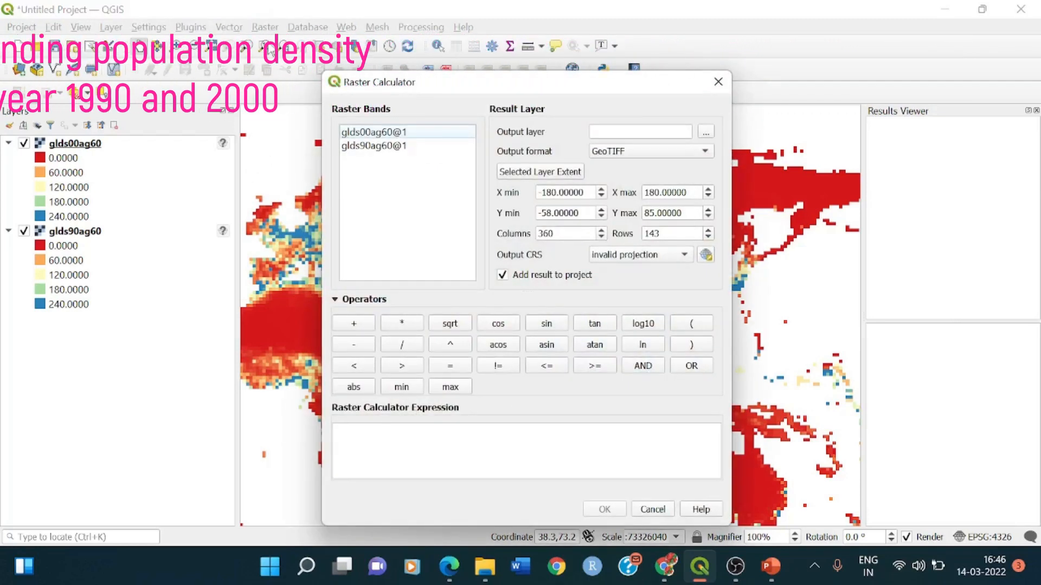
{"action": "left_click", "coordinate": [704, 133]}
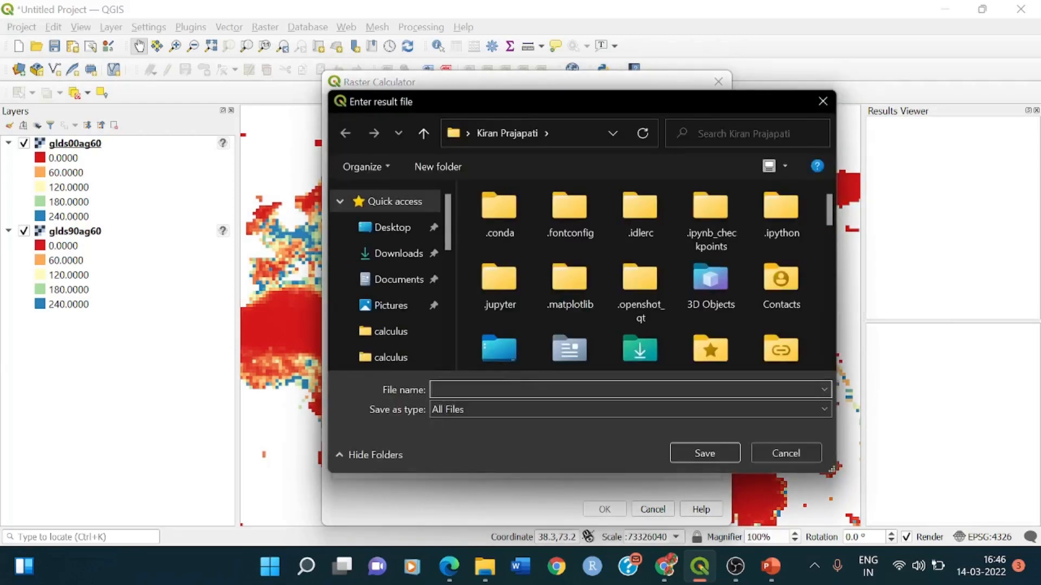
{"action": "type", "text": "p"}
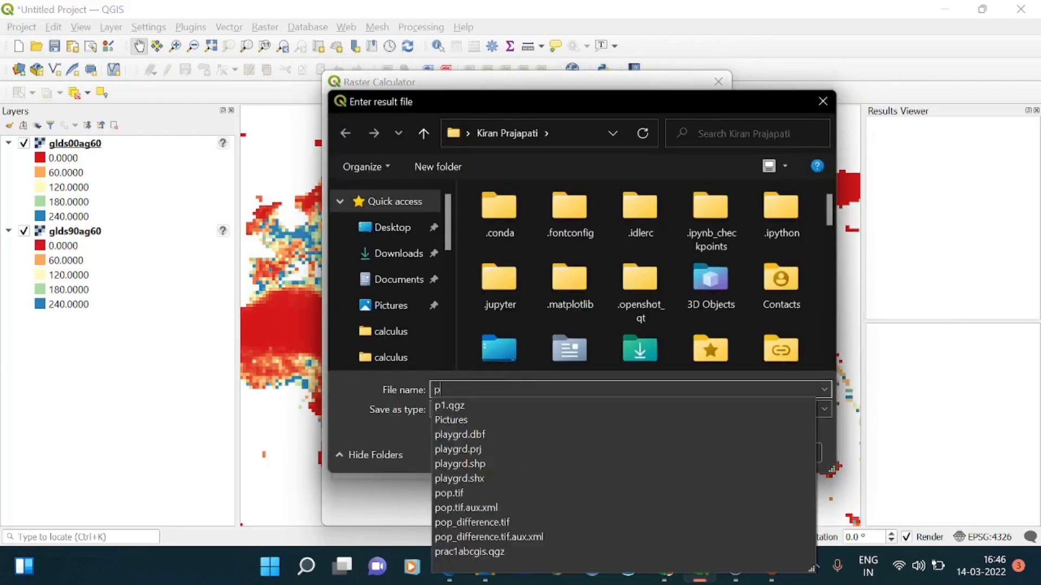
{"action": "type", "text": "op_dif"}
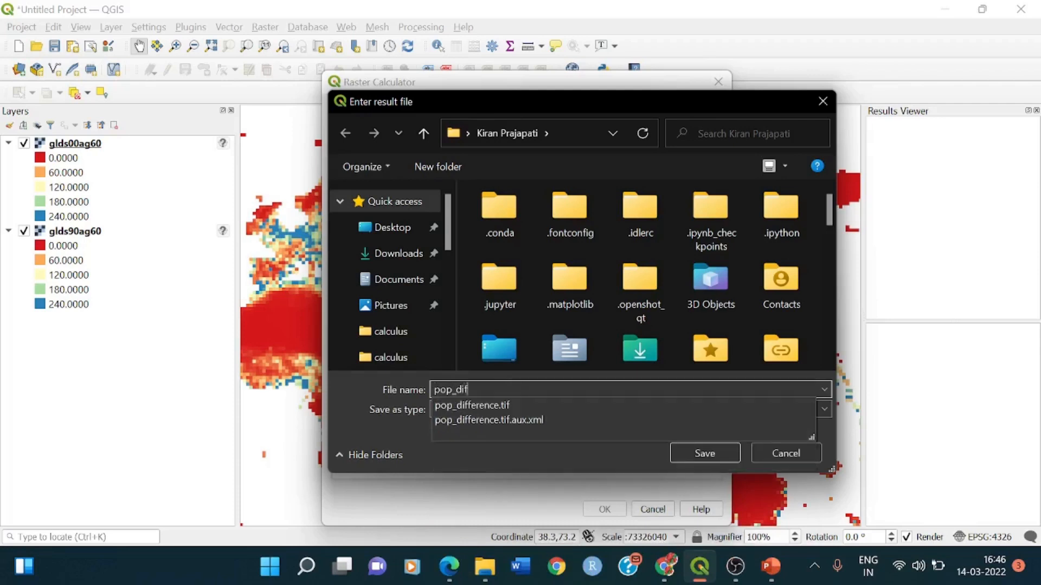
{"action": "left_click", "coordinate": [705, 454]}
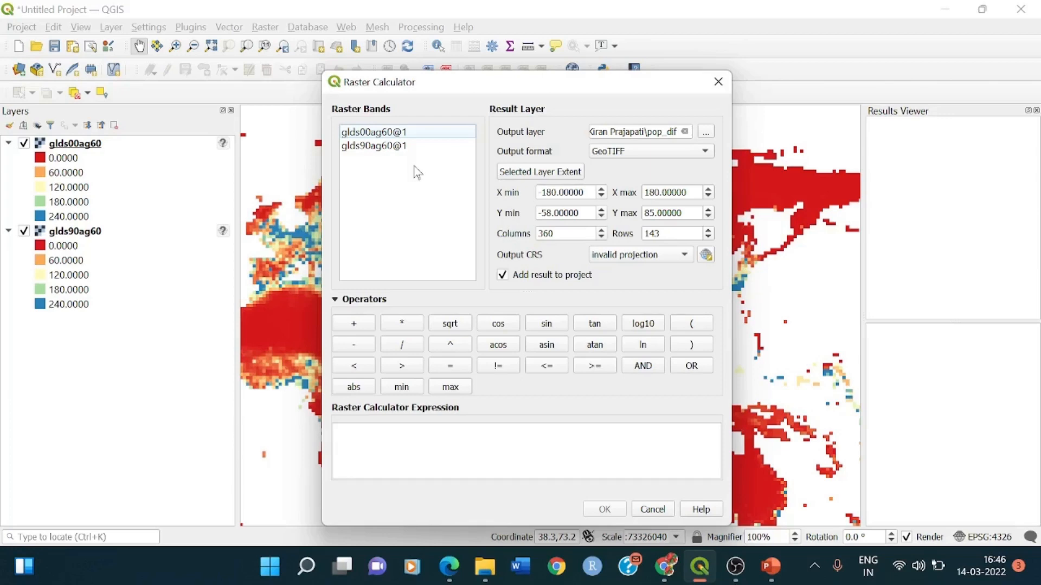
- Build the expression "glds00ag60@1" - "glds90ag60@1" and run the raster calculation
{"action": "double_click", "coordinate": [410, 139]}
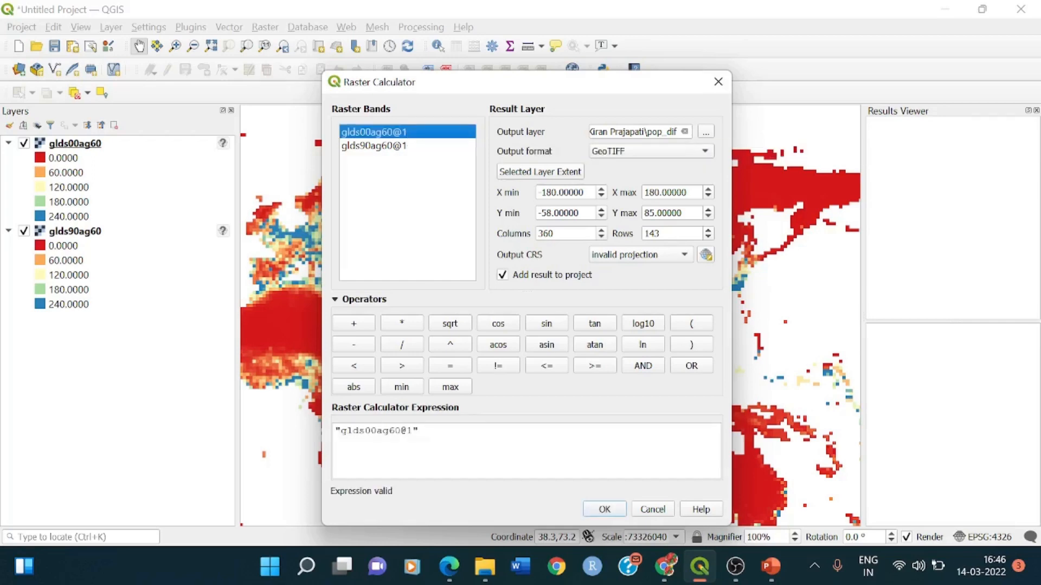
{"action": "left_click", "coordinate": [426, 432]}
{"action": "left_click", "coordinate": [353, 345]}
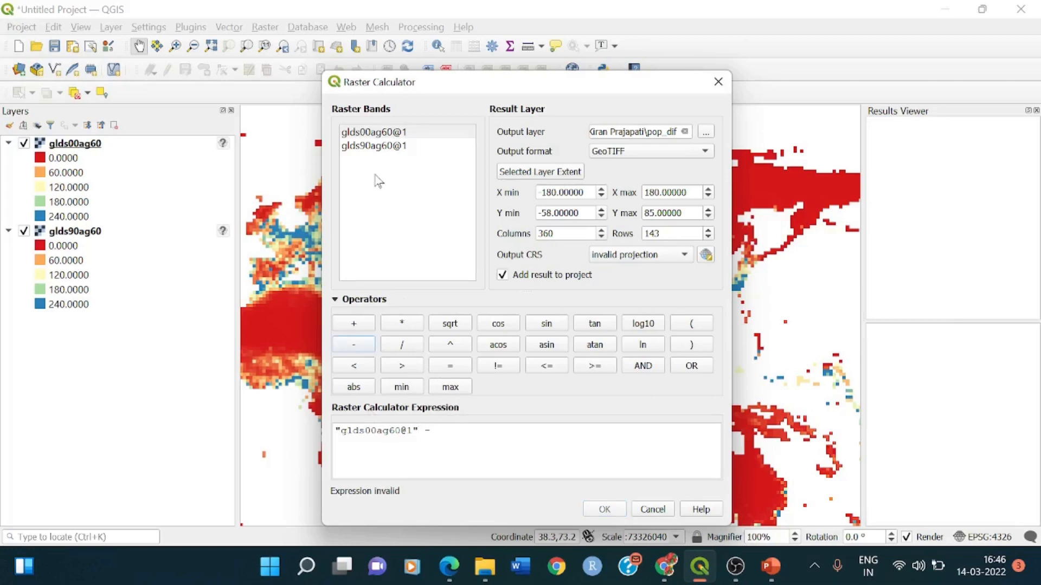
{"action": "double_click", "coordinate": [380, 147]}
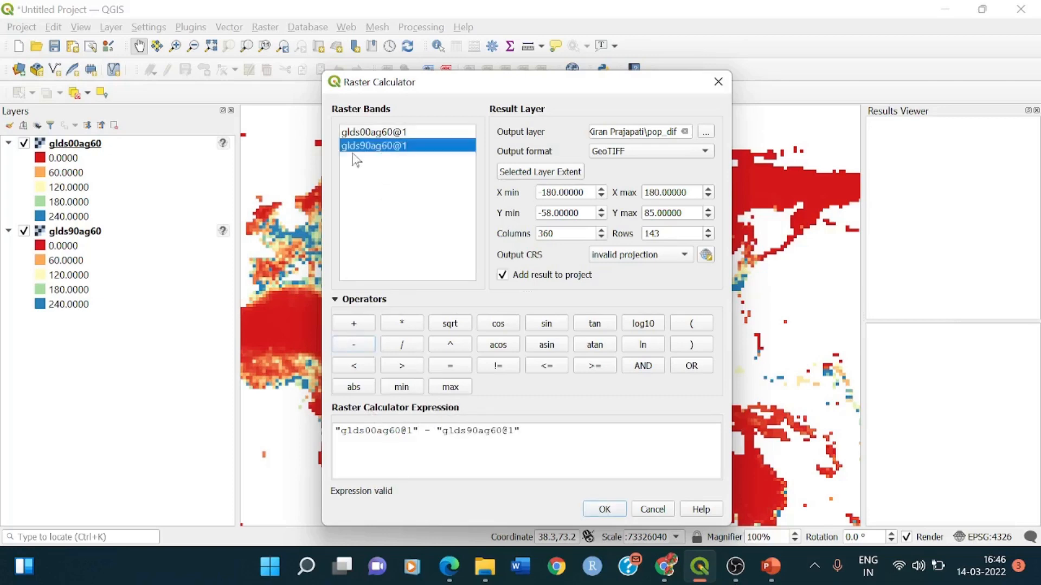
{"action": "left_click_drag", "start_coordinate": [522, 431], "coordinate": [401, 431]}
{"action": "left_click", "coordinate": [371, 431]}
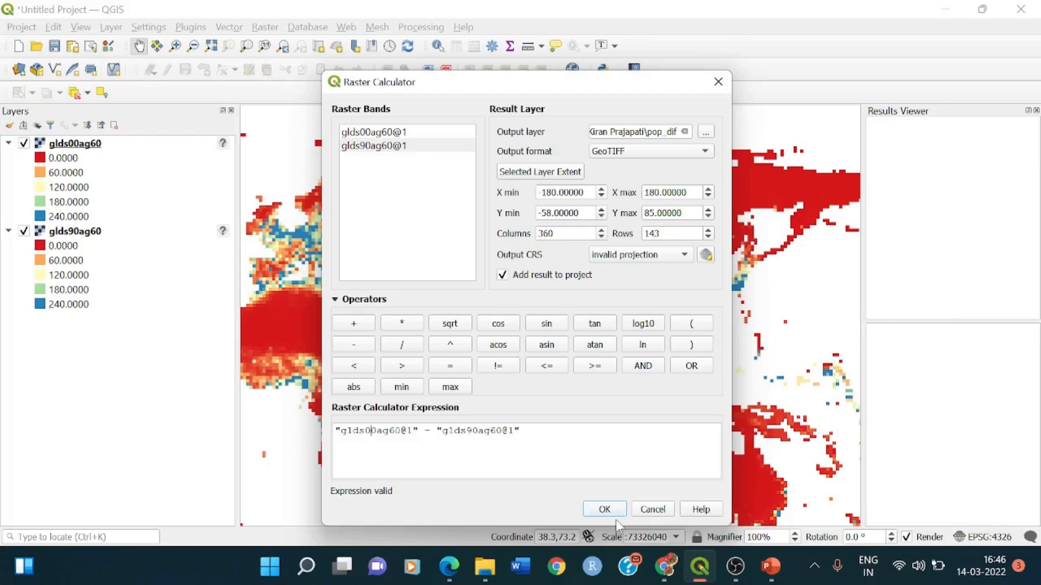
{"action": "left_click", "coordinate": [605, 509]}
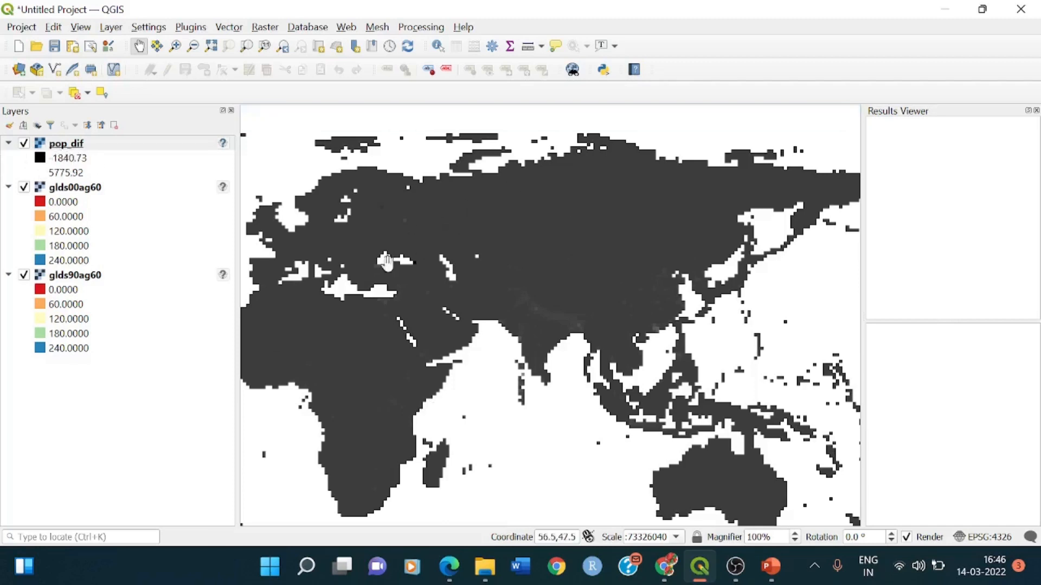
- Open the pop_dif layer's symbology properties and bring up its render type choices
{"action": "right_click", "coordinate": [66, 145]}
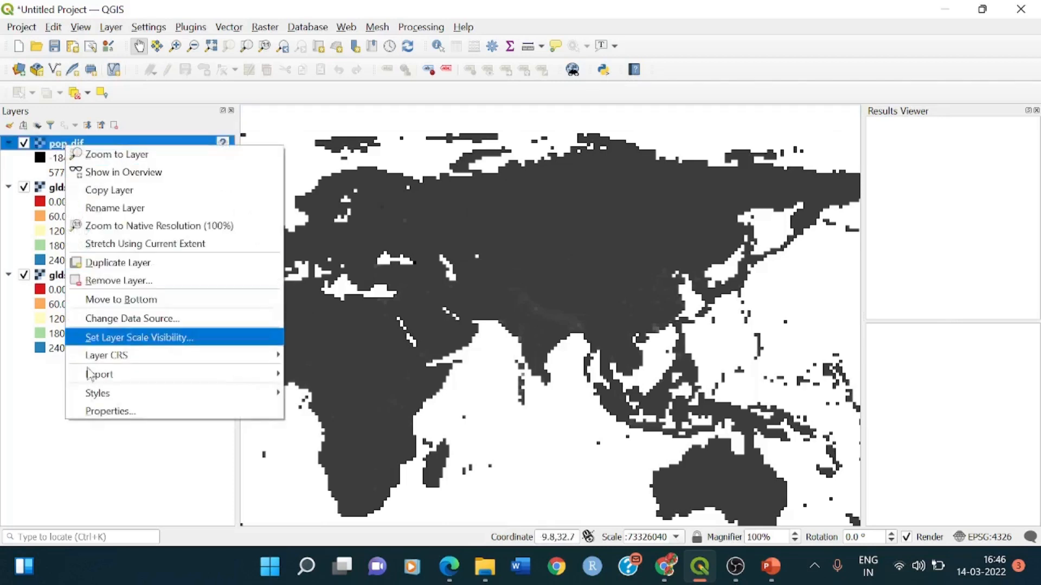
{"action": "left_click", "coordinate": [100, 413]}
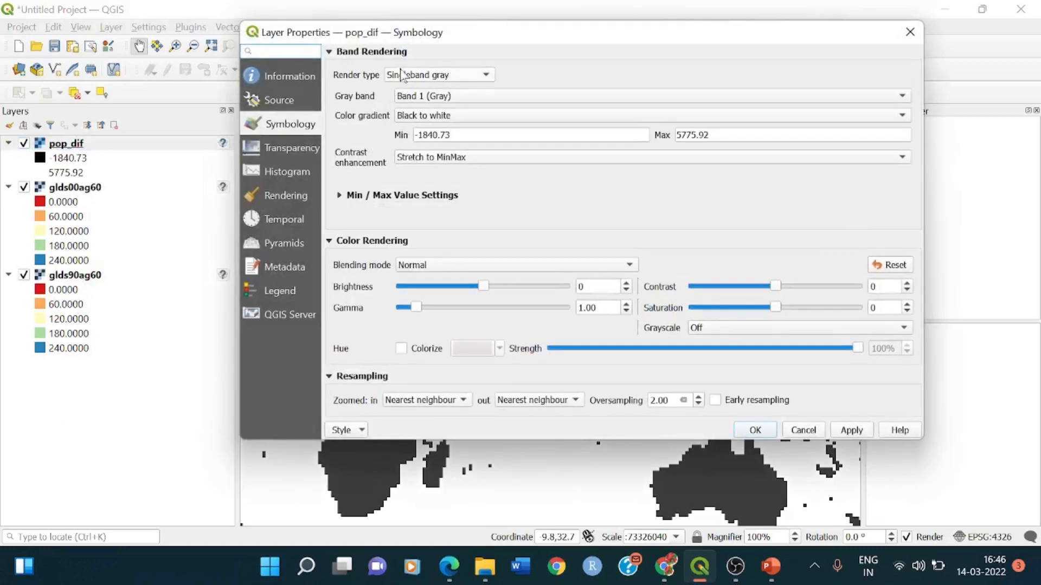
{"action": "left_click", "coordinate": [400, 76]}
{"action": "key", "text": "Escape"}
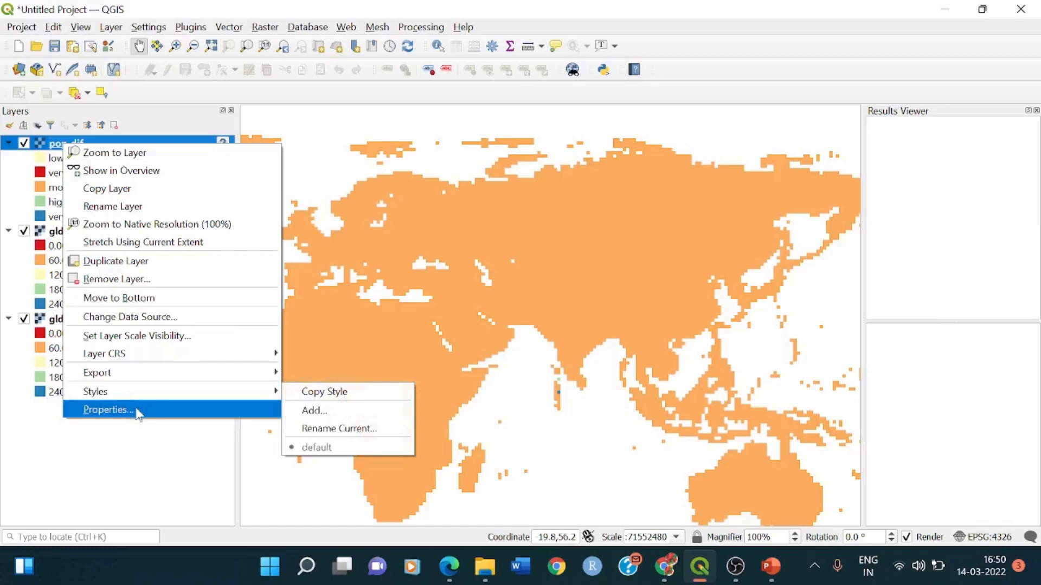
- Set the maximum value of the pop_dif layer's pseudocolor symbology to 6000
{"action": "left_click", "coordinate": [137, 412]}
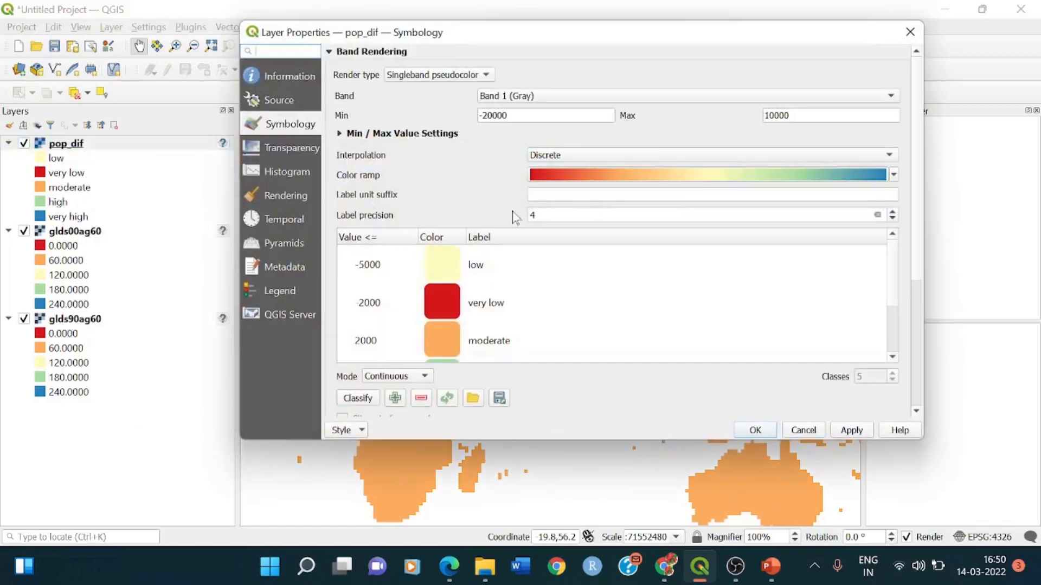
{"action": "left_click", "coordinate": [547, 116]}
{"action": "double_click", "coordinate": [787, 115]}
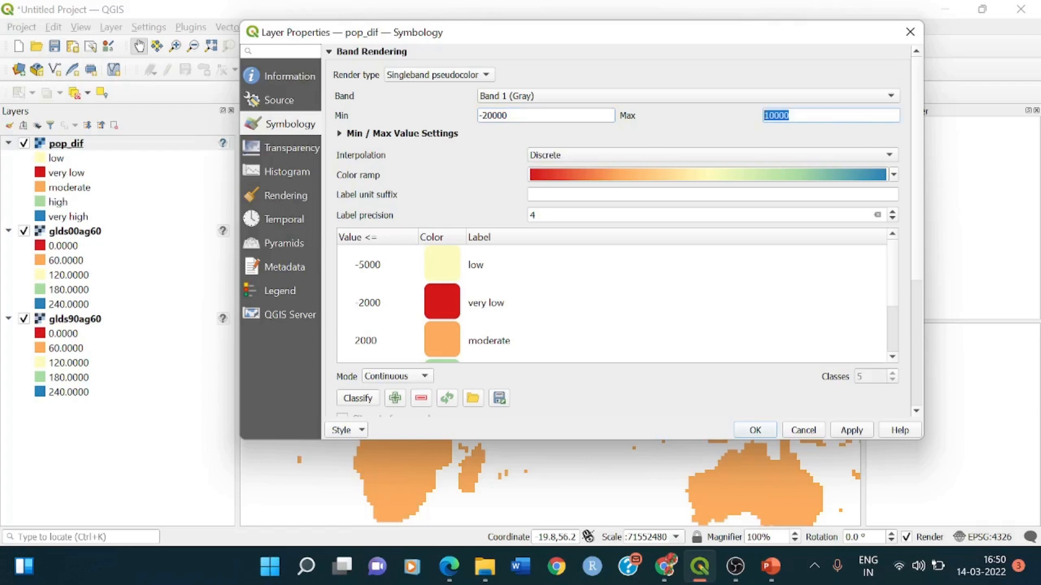
{"action": "type", "text": "6000"}
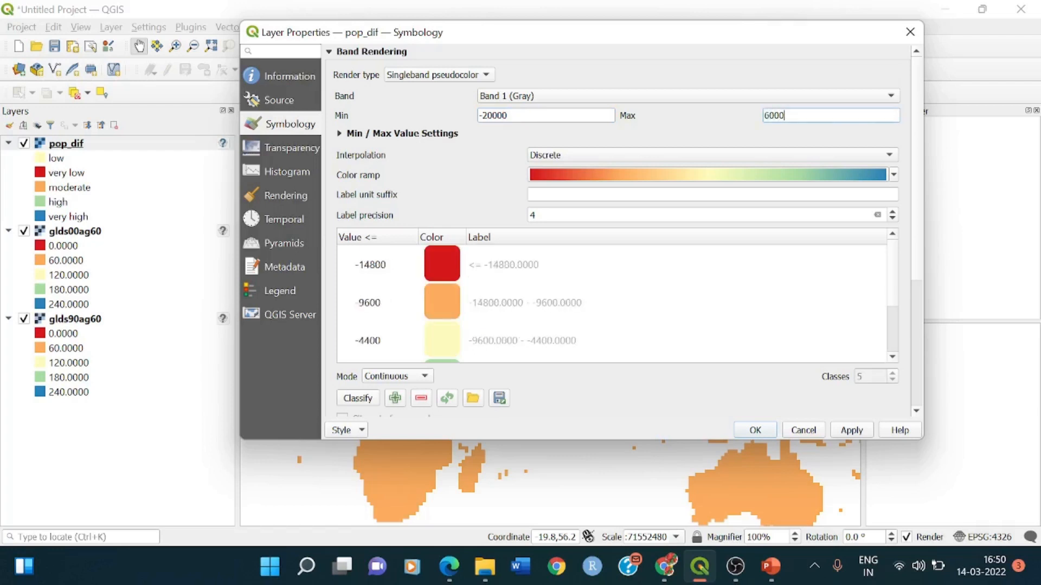
- Set the upper value of the orange -9600 class of pop_dif to -100
{"action": "left_click", "coordinate": [529, 300]}
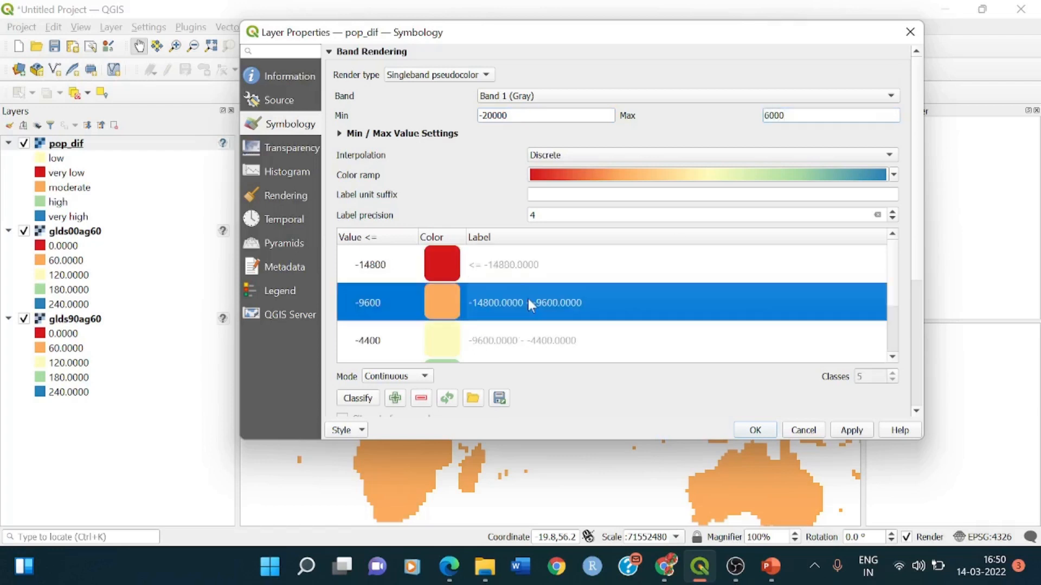
{"action": "left_click", "coordinate": [396, 271]}
{"action": "double_click", "coordinate": [394, 302]}
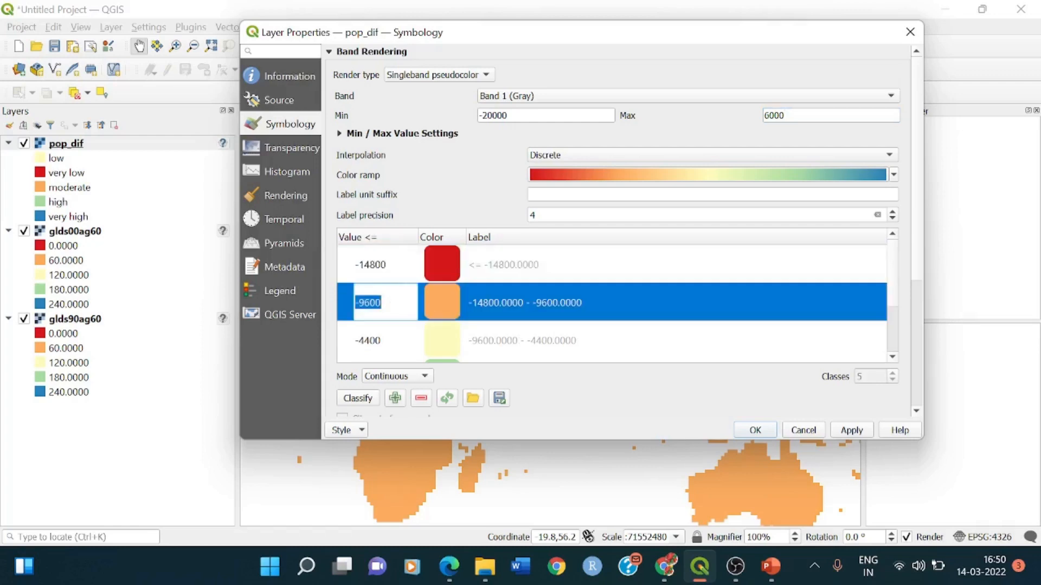
{"action": "key", "text": "ctrl+a"}
{"action": "type", "text": "100"}
{"action": "key", "text": "Return"}
- Set the upper value of the yellow -4400 class of pop_dif to -100
{"action": "left_click", "coordinate": [386, 308]}
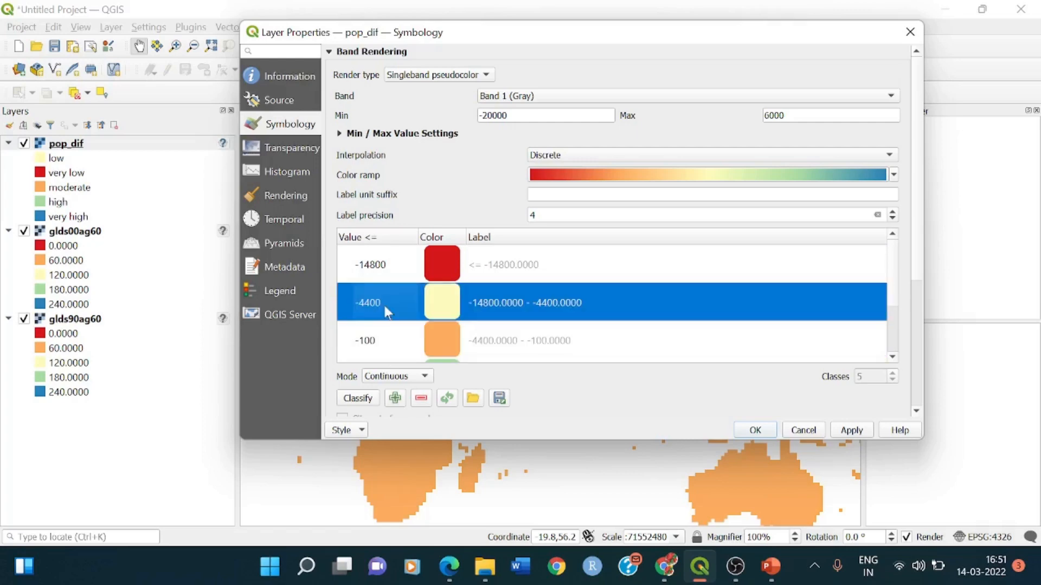
{"action": "right_click", "coordinate": [355, 296]}
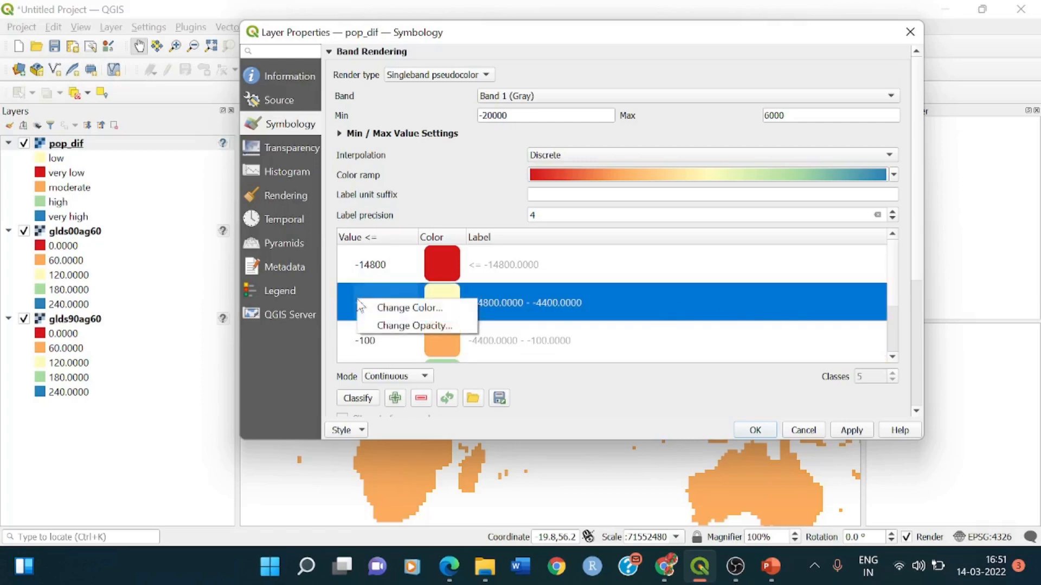
{"action": "left_click", "coordinate": [534, 305]}
{"action": "double_click", "coordinate": [382, 299]}
{"action": "left_click", "coordinate": [381, 300]}
{"action": "key", "text": "BackSpace"}
{"action": "type", "text": "-1"}
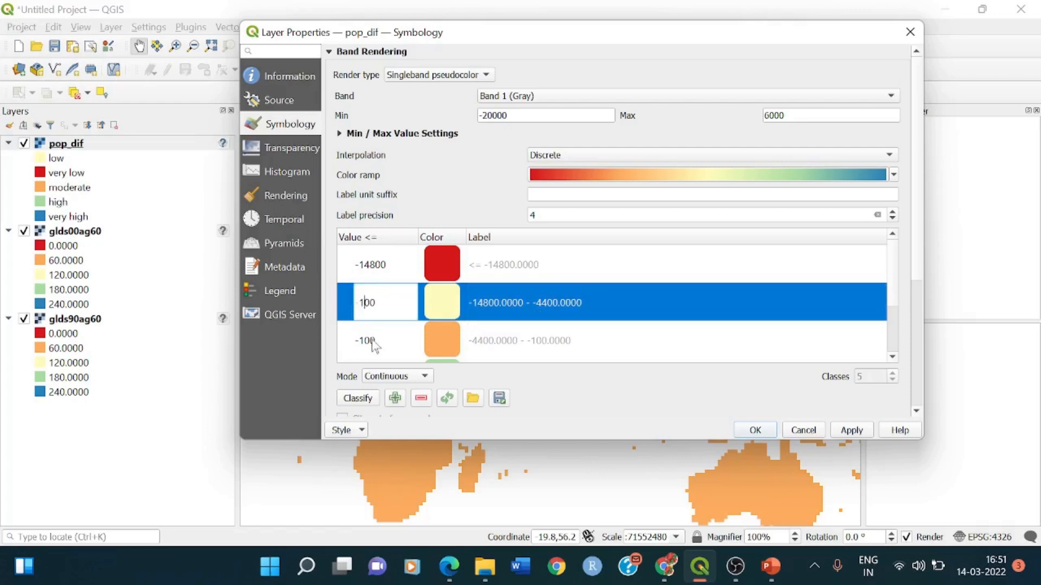
{"action": "key", "text": "Return"}
- Set the upper value of the orange class of pop_dif to 100
{"action": "left_click", "coordinate": [374, 341]}
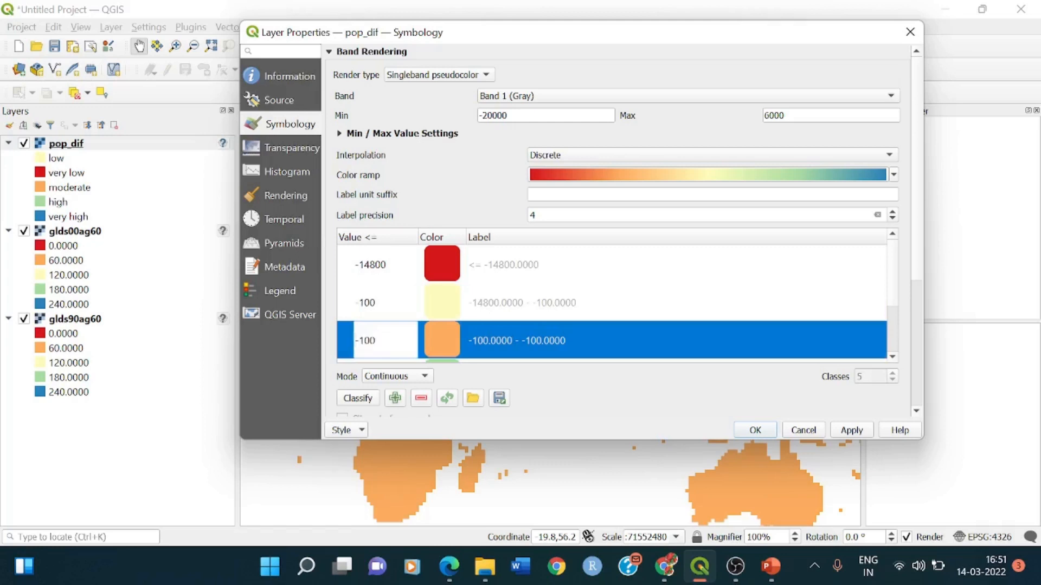
{"action": "key", "text": "BackSpace"}
{"action": "key", "text": "Return"}
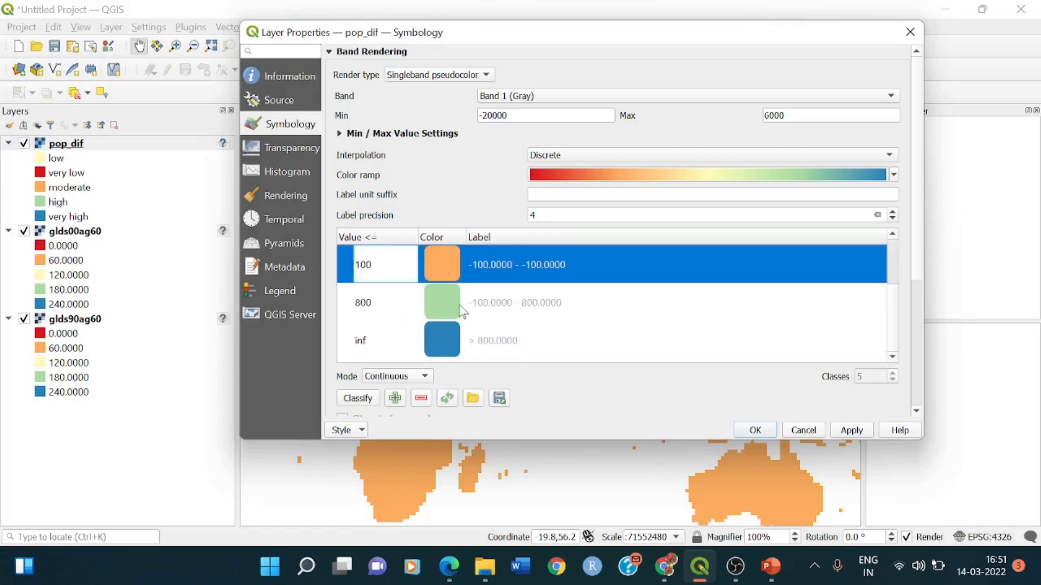
{"action": "left_click", "coordinate": [410, 315]}
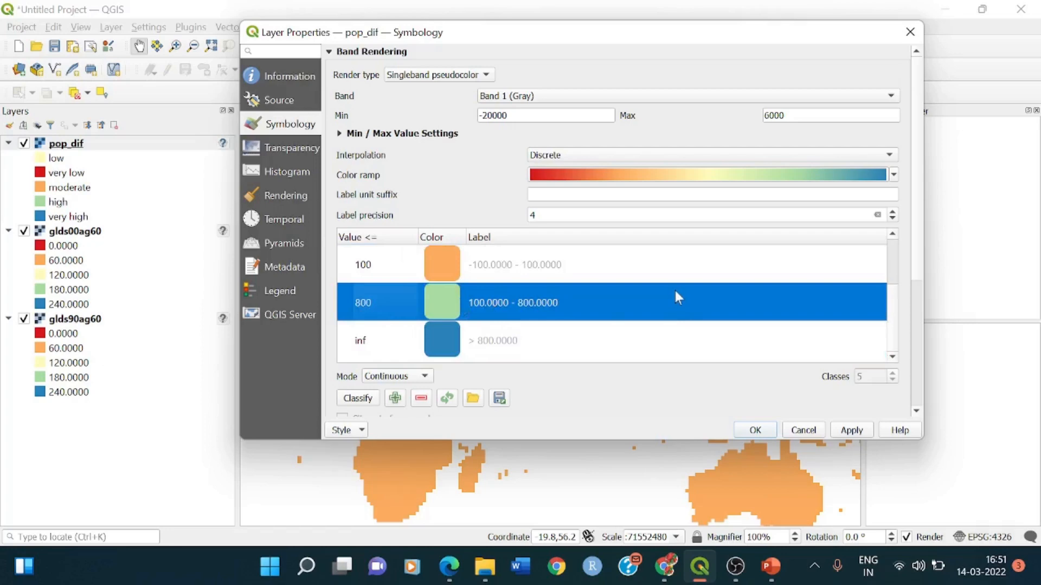
- Label the red -14800 class "very low" and the yellow -100 class "low"
{"action": "scroll", "coordinate": [676, 295], "scroll_direction": "up", "scroll_amount": 1}
{"action": "double_click", "coordinate": [509, 273]}
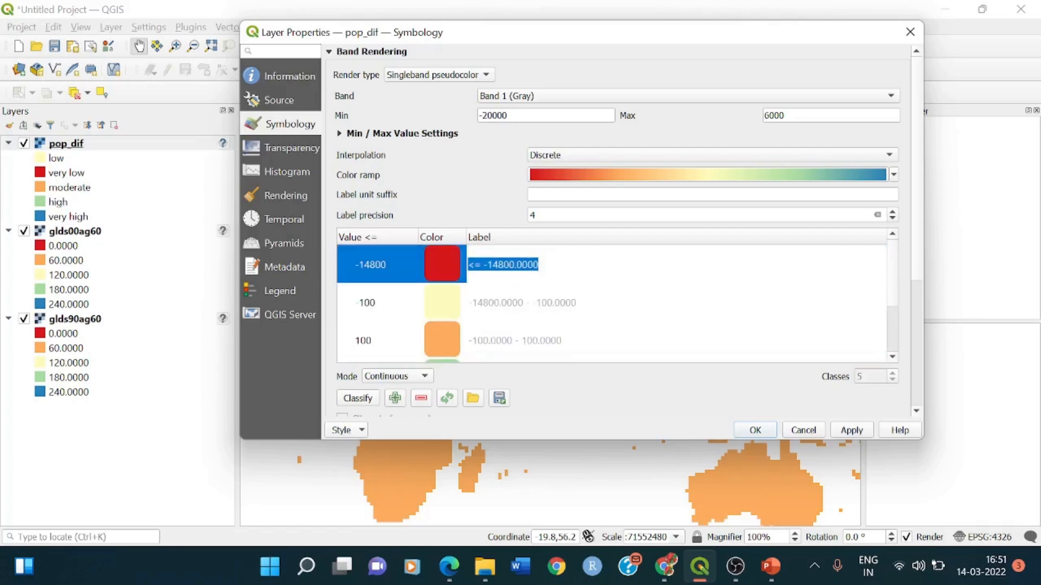
{"action": "type", "text": "very low"}
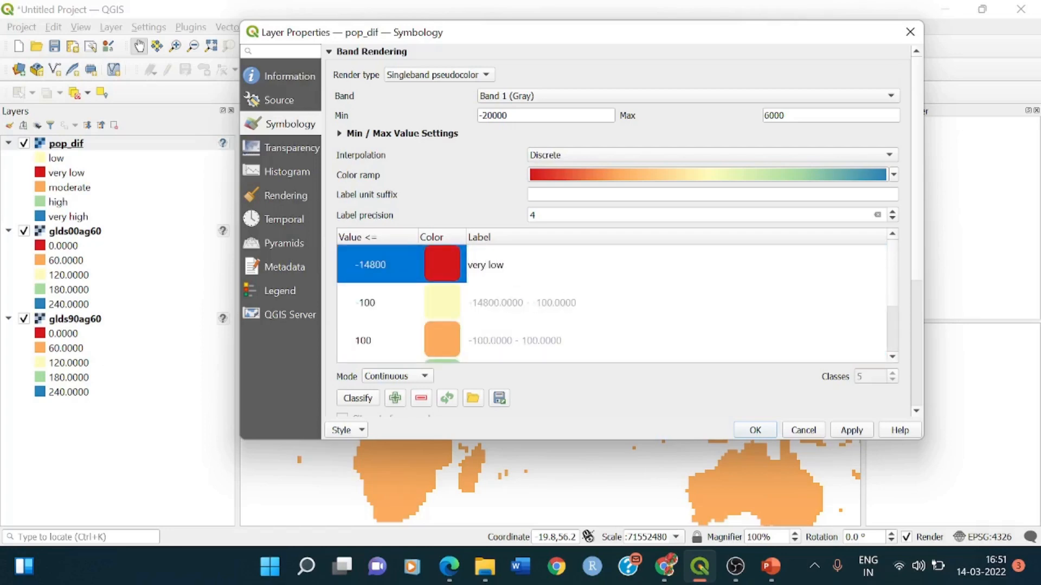
{"action": "left_click", "coordinate": [509, 305]}
{"action": "left_click", "coordinate": [508, 305]}
{"action": "key", "text": "BackSpace"}
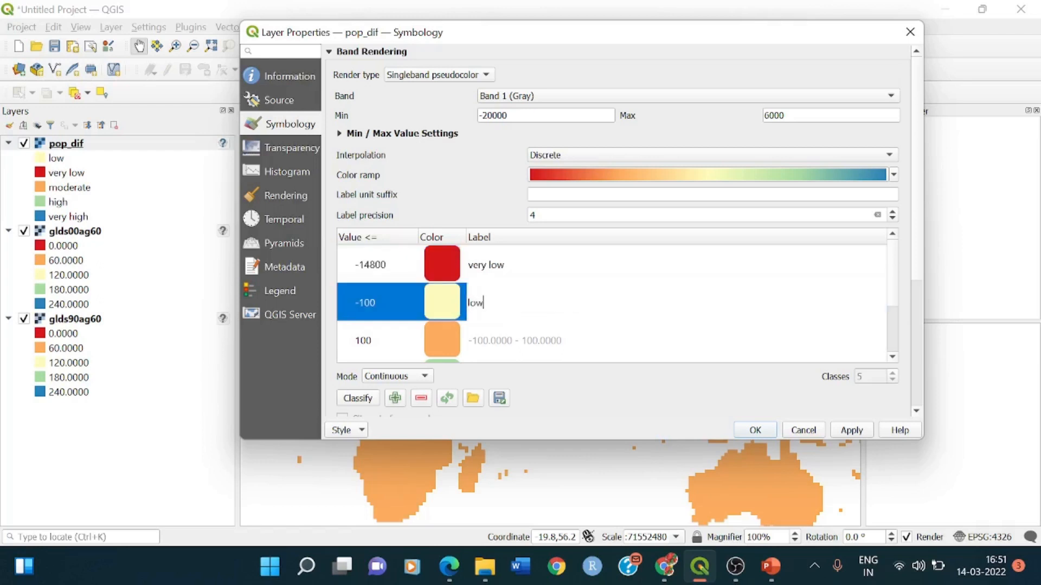
- Label the orange 100 class "high" and the green 800 class "very high"
{"action": "left_click", "coordinate": [502, 342]}
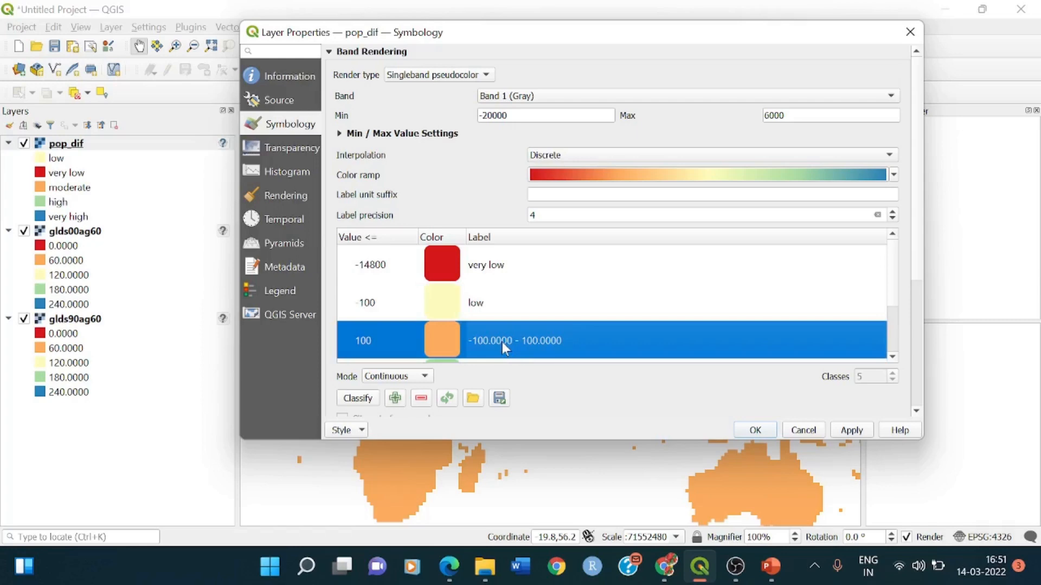
{"action": "left_click", "coordinate": [502, 342]}
{"action": "type", "text": "high"}
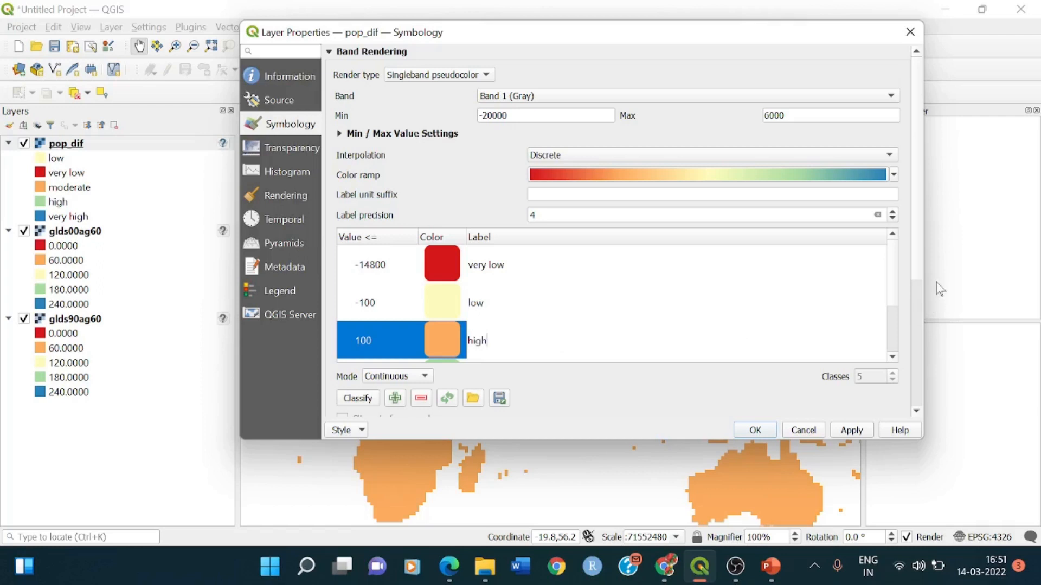
{"action": "left_click_drag", "start_coordinate": [895, 283], "coordinate": [900, 303]}
{"action": "left_click", "coordinate": [532, 345]}
{"action": "left_click", "coordinate": [532, 345]}
{"action": "type", "text": "very high"}
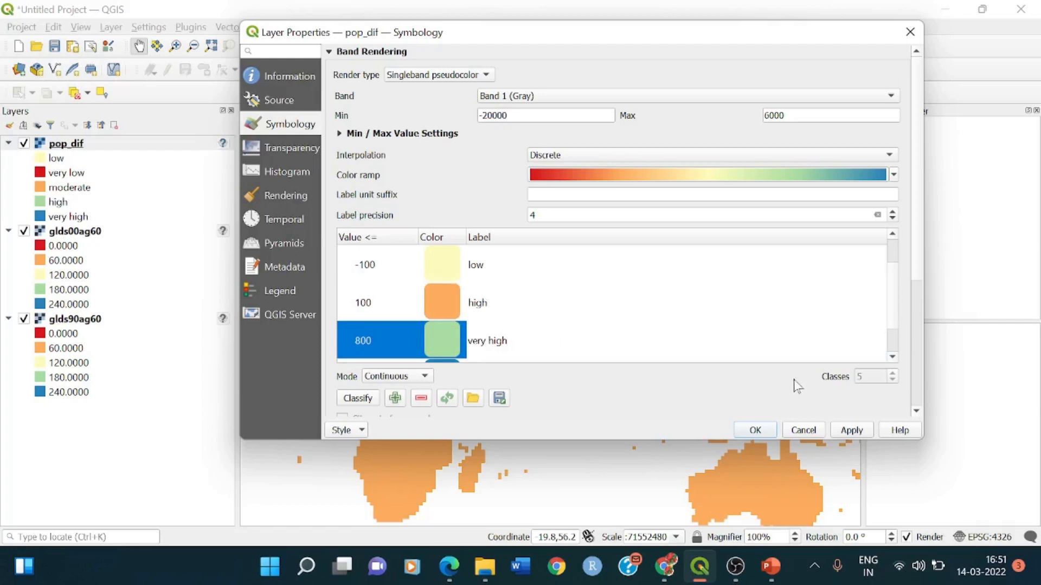
- Label the blue inf class "highest" and apply the symbology to the pop_dif layer
{"action": "left_click_drag", "start_coordinate": [893, 304], "coordinate": [895, 324]}
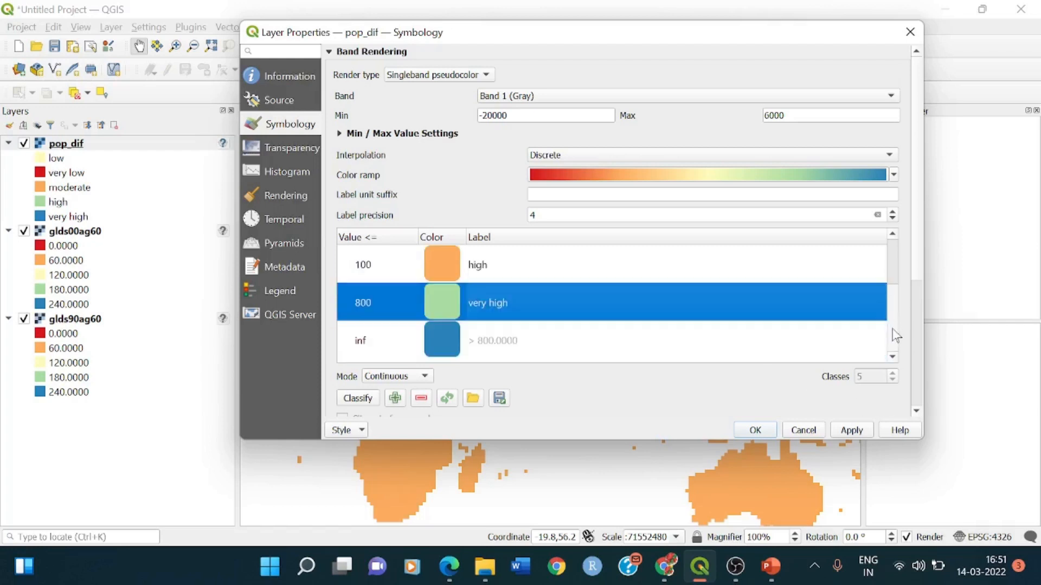
{"action": "left_click", "coordinate": [521, 340]}
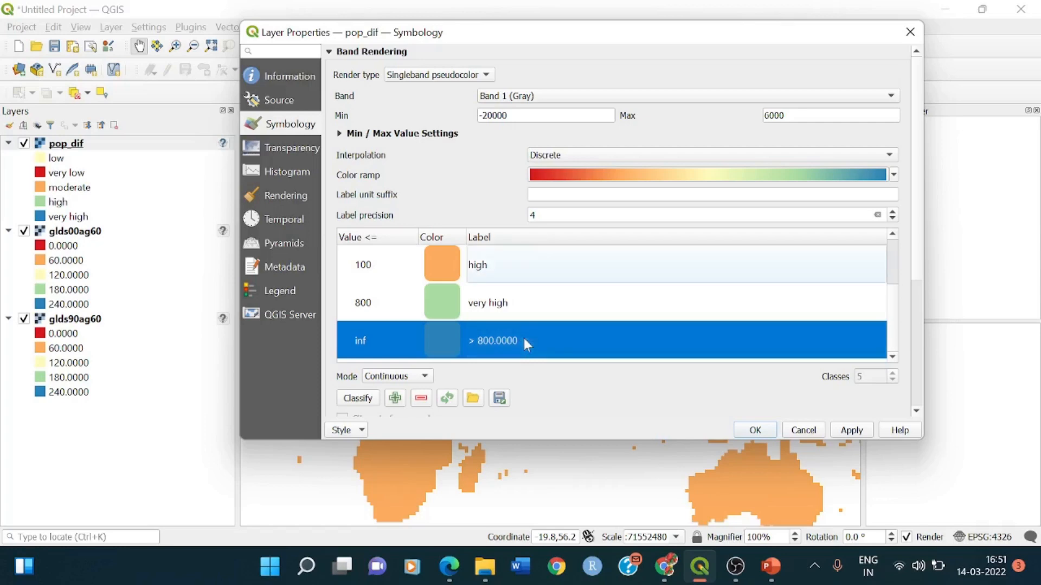
{"action": "double_click", "coordinate": [523, 340]}
{"action": "type", "text": "hig"}
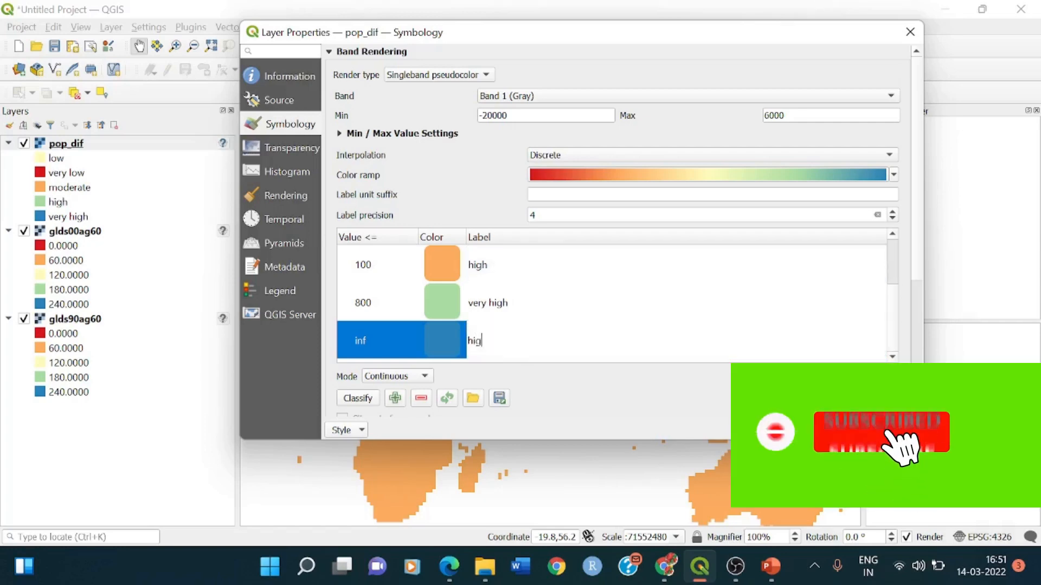
{"action": "type", "text": "hest"}
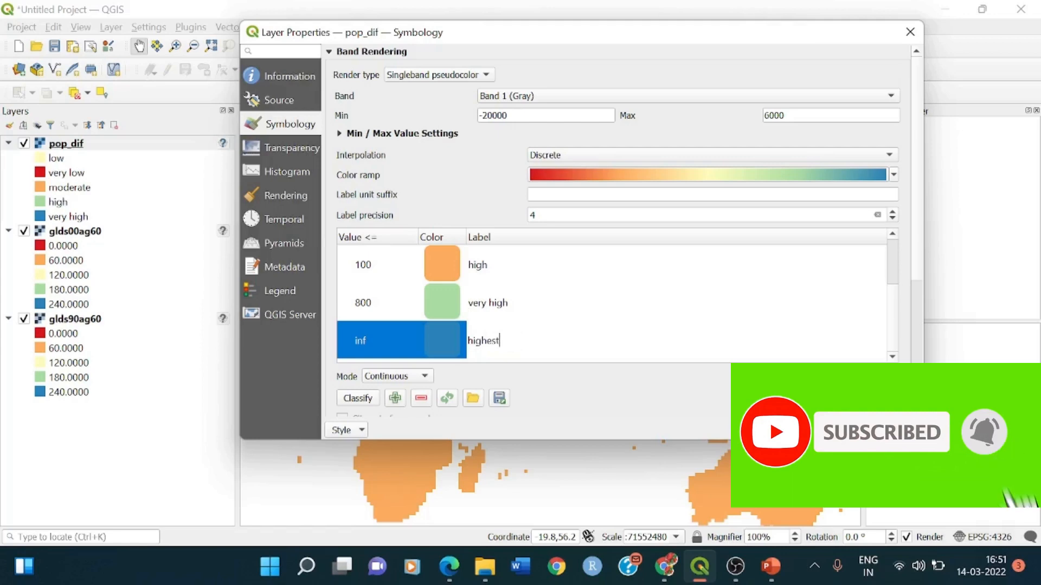
{"action": "left_click", "coordinate": [847, 431]}
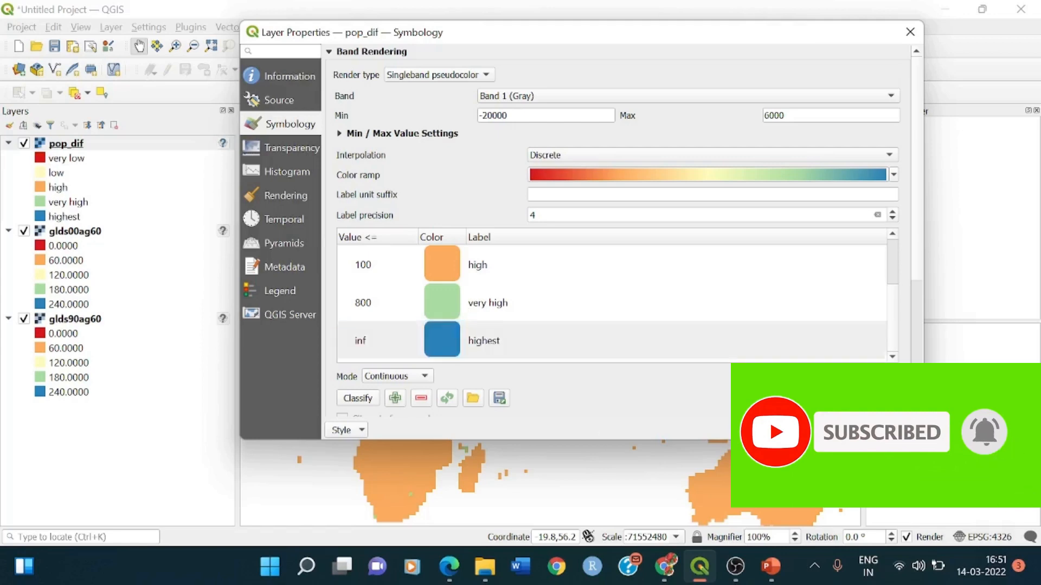
{"action": "left_click", "coordinate": [752, 430]}
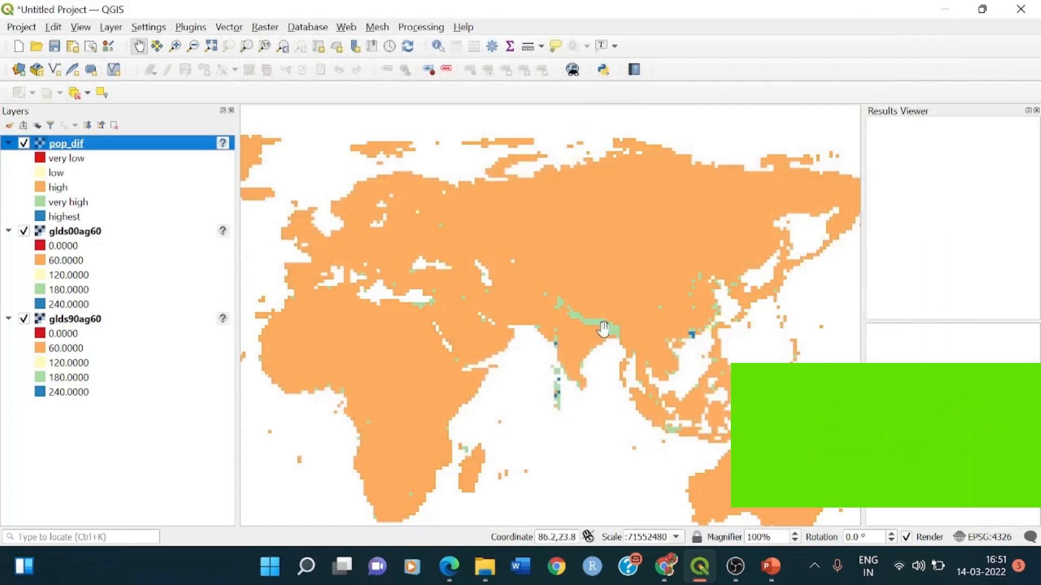
- Examine the restyled pop_dif raster around India and its neighbouring regions for the population density change classes
{"action": "scroll", "coordinate": [604, 328], "scroll_direction": "up", "scroll_amount": 1}
{"action": "left_click_drag", "start_coordinate": [598, 329], "coordinate": [574, 332]}
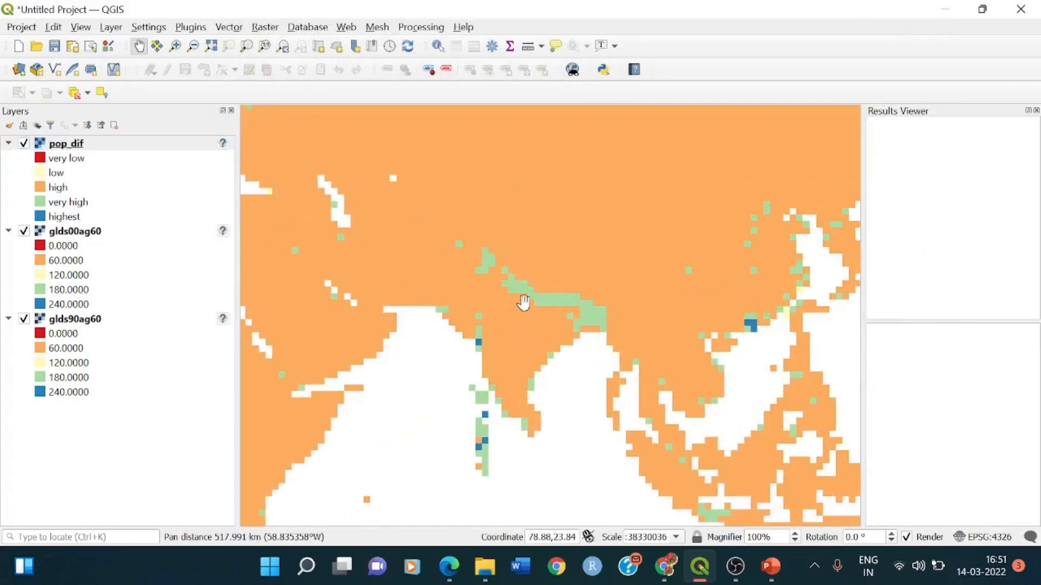
{"action": "scroll", "coordinate": [544, 268], "scroll_direction": "up", "scroll_amount": 1}
{"action": "left_click_drag", "start_coordinate": [512, 358], "coordinate": [549, 263]}
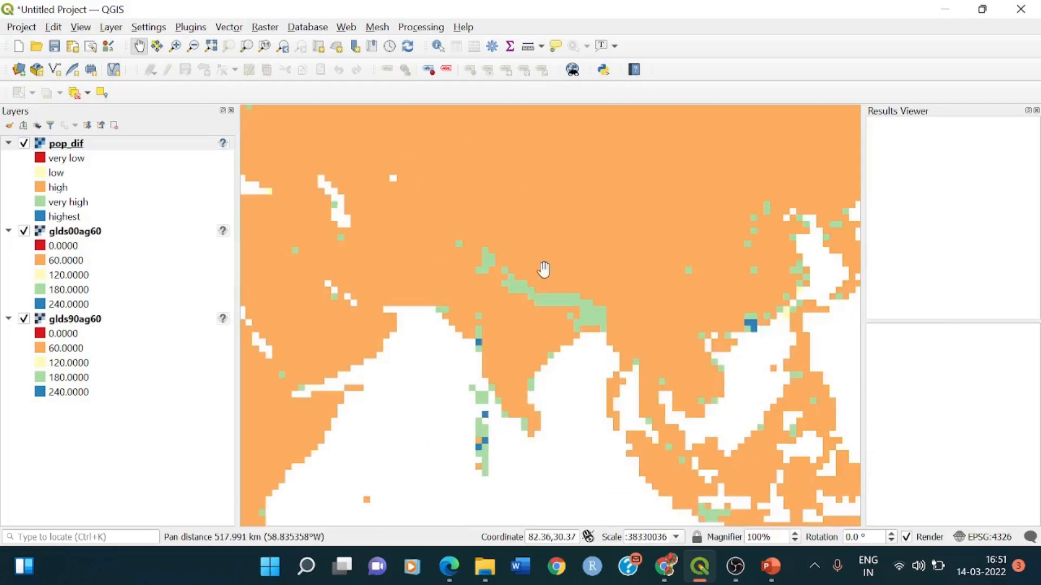
{"action": "scroll", "coordinate": [543, 270], "scroll_direction": "up", "scroll_amount": 1}
{"action": "left_click_drag", "start_coordinate": [502, 366], "coordinate": [558, 263]}
{"action": "scroll", "coordinate": [549, 268], "scroll_direction": "down", "scroll_amount": 2}
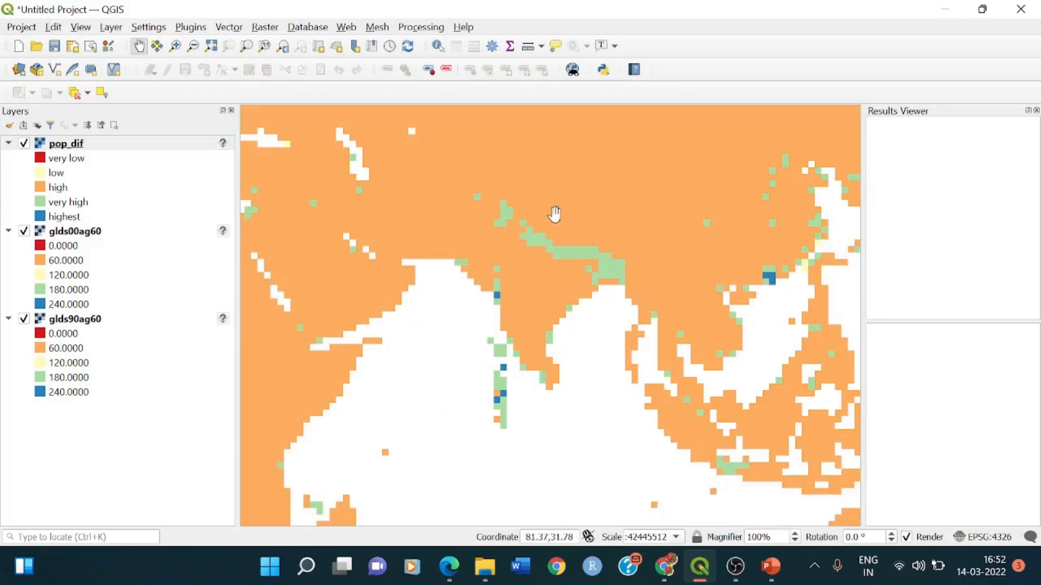
{"action": "scroll", "coordinate": [555, 214], "scroll_direction": "down", "scroll_amount": 1}
{"action": "left_click_drag", "start_coordinate": [588, 208], "coordinate": [604, 274]}
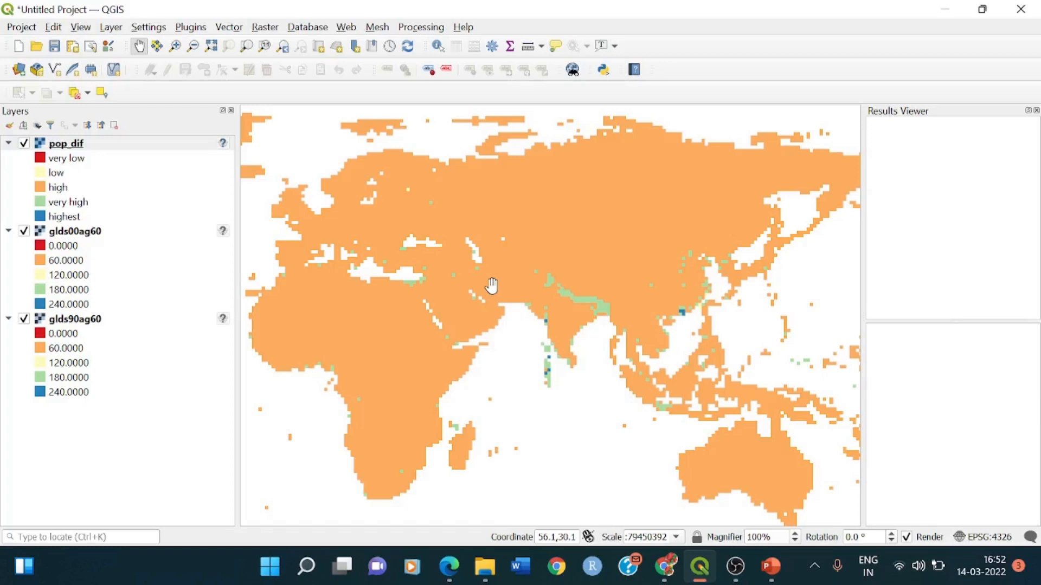
- Start a new project and discard the changes to the current one
{"action": "left_click", "coordinate": [21, 27]}
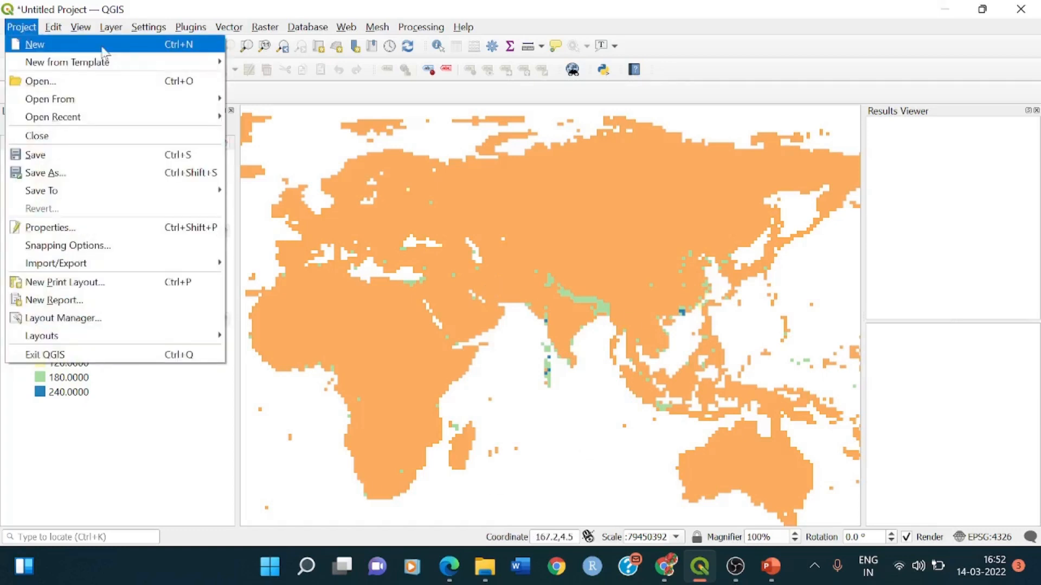
{"action": "left_click", "coordinate": [33, 47]}
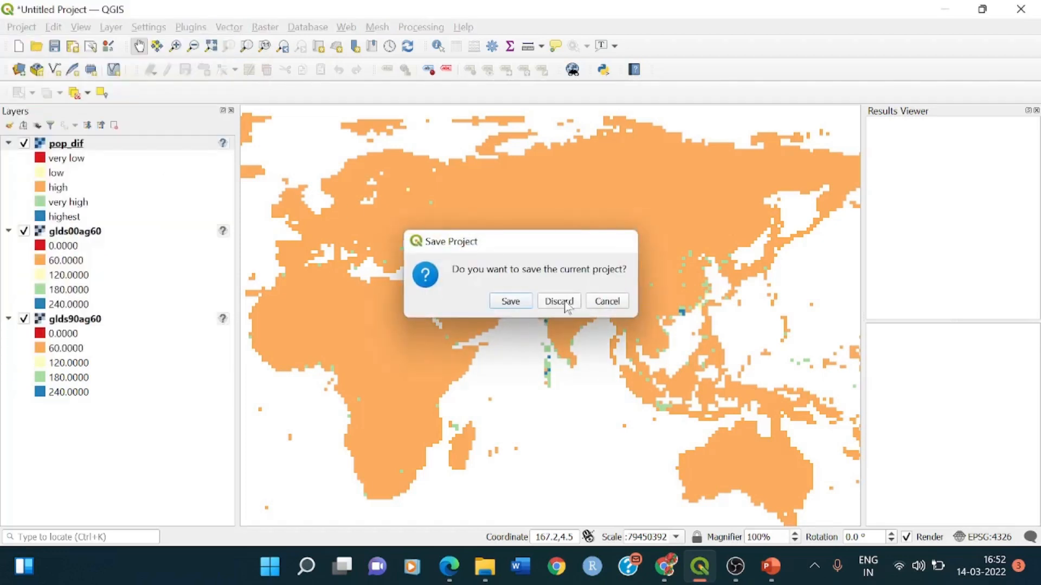
{"action": "left_click", "coordinate": [559, 301]}
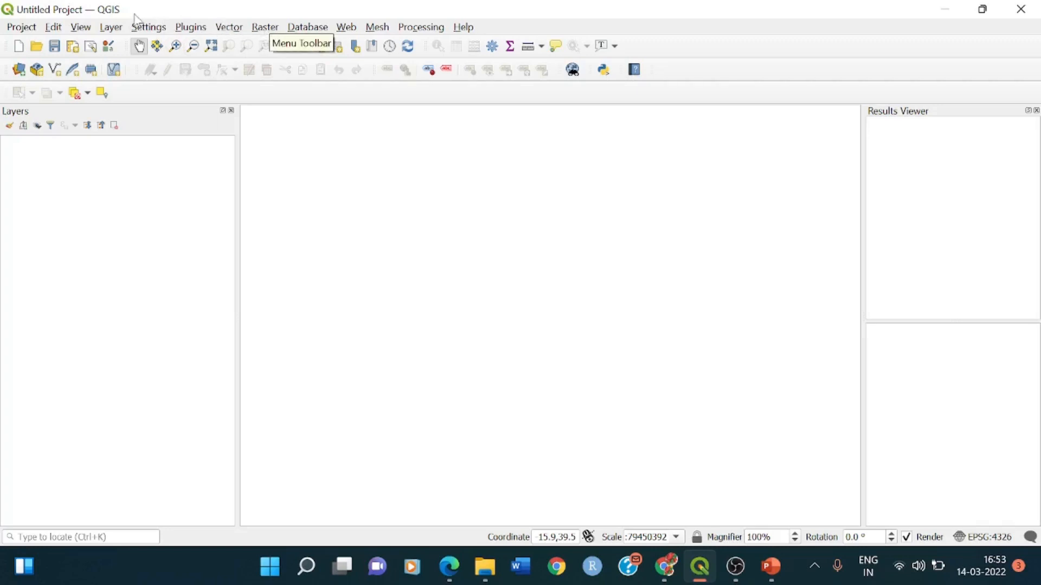
- Begin adding a raster layer and browse to the Practical 2 folder for its dataset
{"action": "left_click", "coordinate": [111, 27]}
{"action": "mouse_move", "coordinate": [341, 80]}
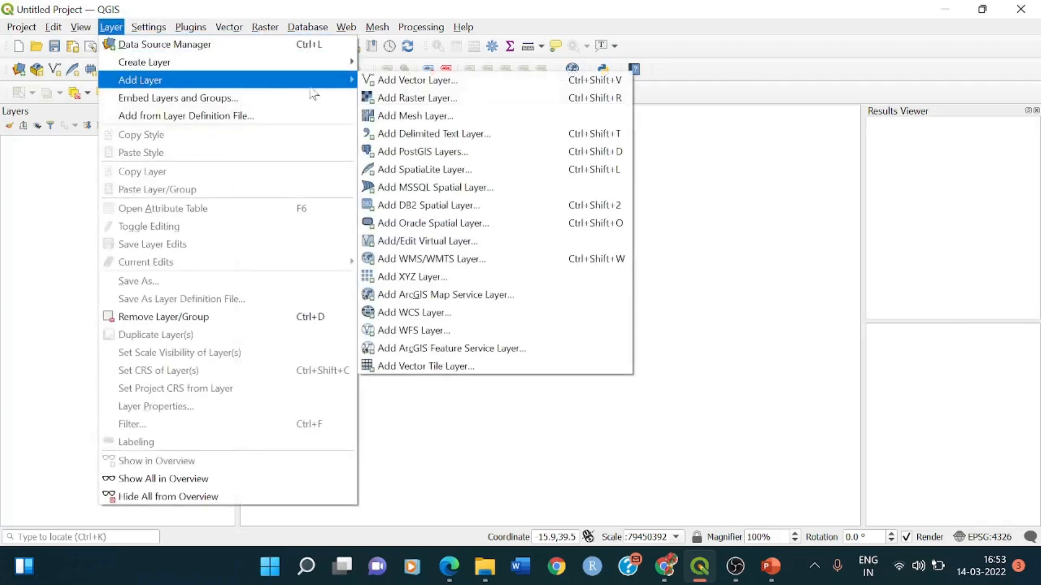
{"action": "left_click", "coordinate": [417, 98]}
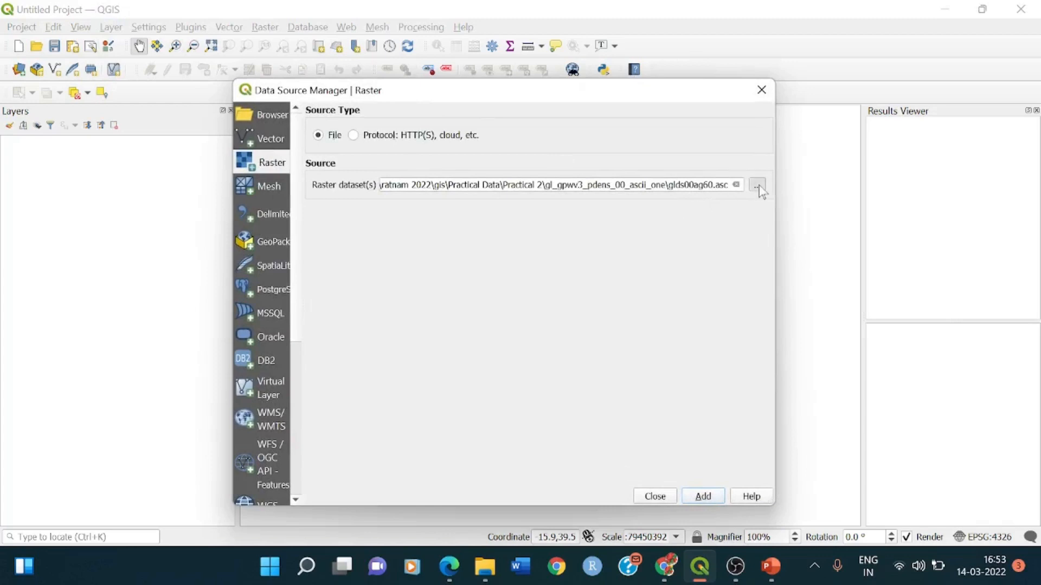
{"action": "left_click", "coordinate": [757, 186]}
{"action": "left_click", "coordinate": [404, 135]}
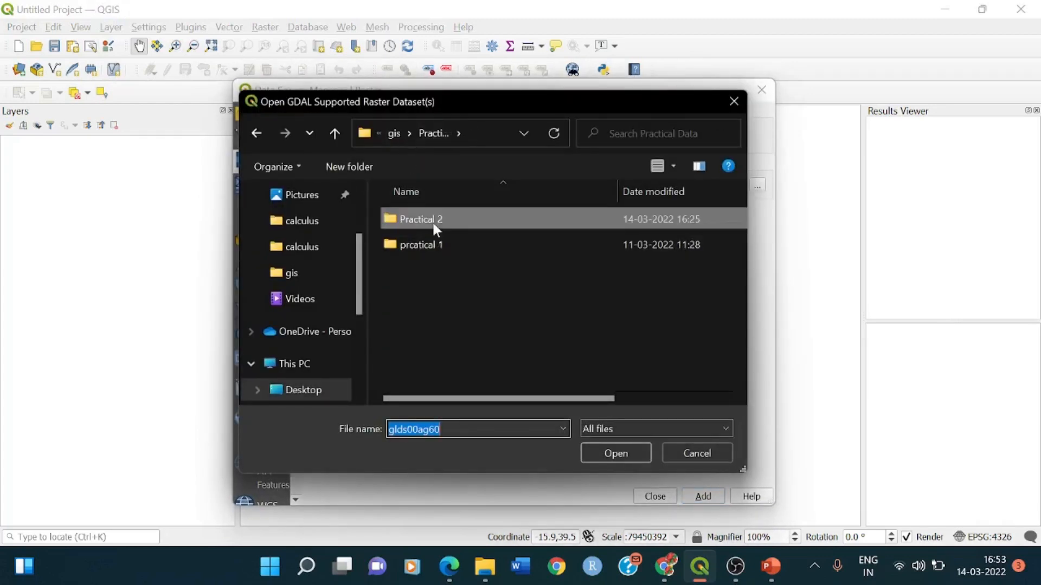
{"action": "double_click", "coordinate": [431, 220]}
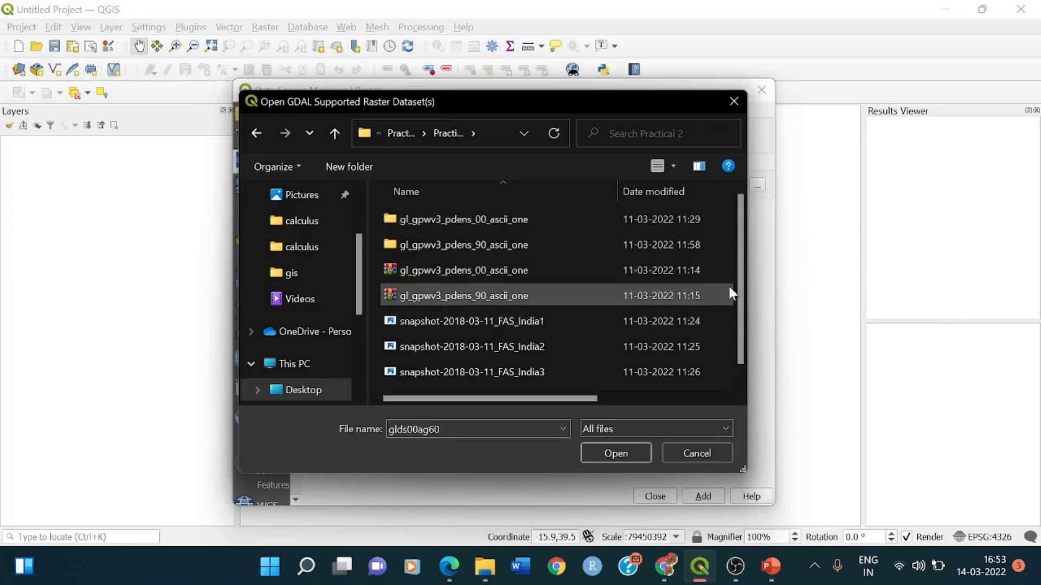
- Add the four rasters snapshot-2018-03-11_FAS_India1 through snapshot-2018-03-11_FAS_India4 to the project and close the data source dialog
{"action": "scroll", "coordinate": [740, 293], "scroll_direction": "down", "scroll_amount": 1}
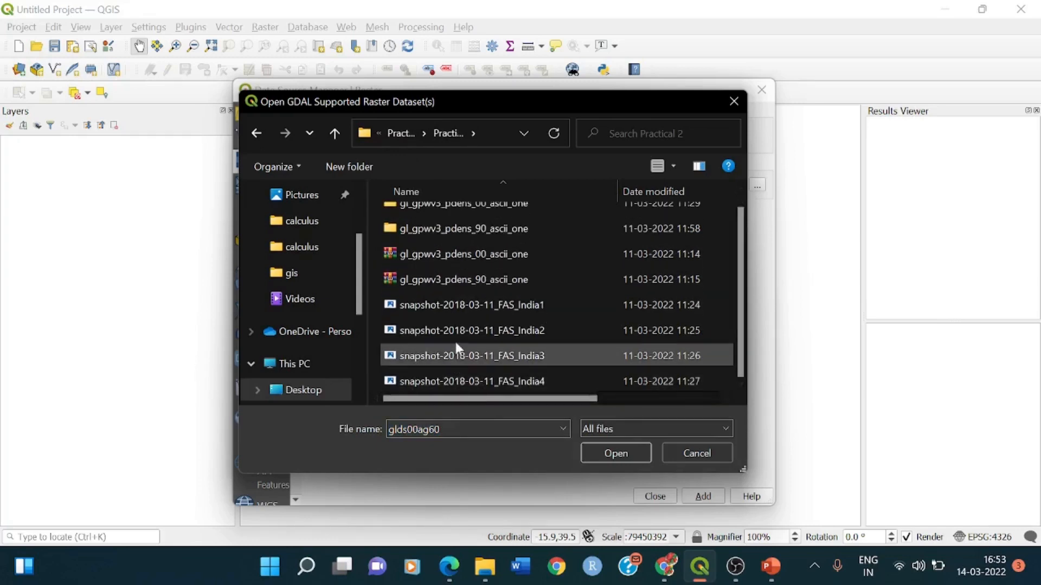
{"action": "left_click", "coordinate": [454, 308]}
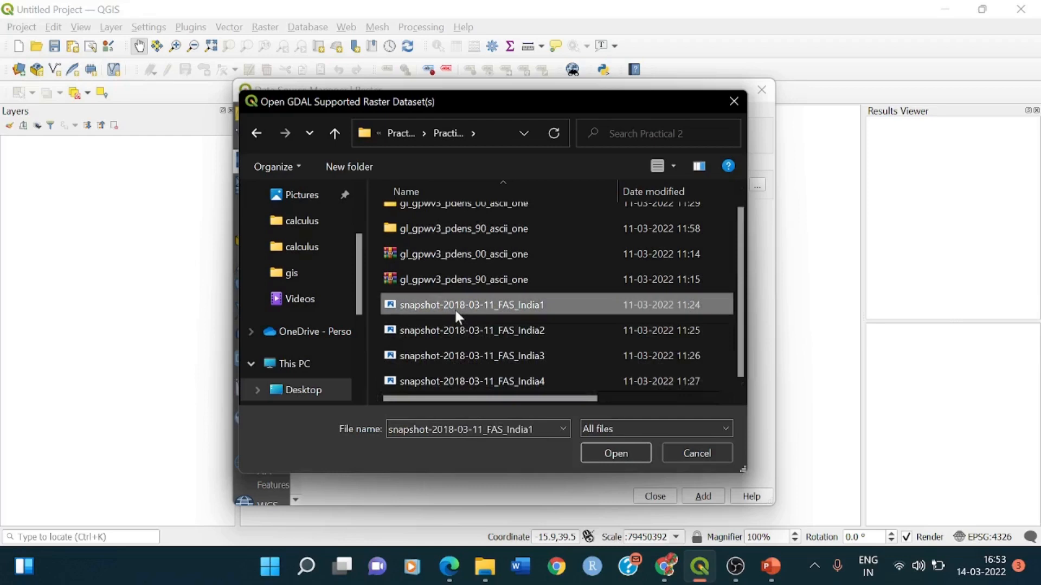
{"action": "left_click", "coordinate": [459, 328], "text": "ctrl"}
{"action": "left_click", "coordinate": [482, 359], "text": "ctrl"}
{"action": "left_click", "coordinate": [487, 380], "text": "ctrl"}
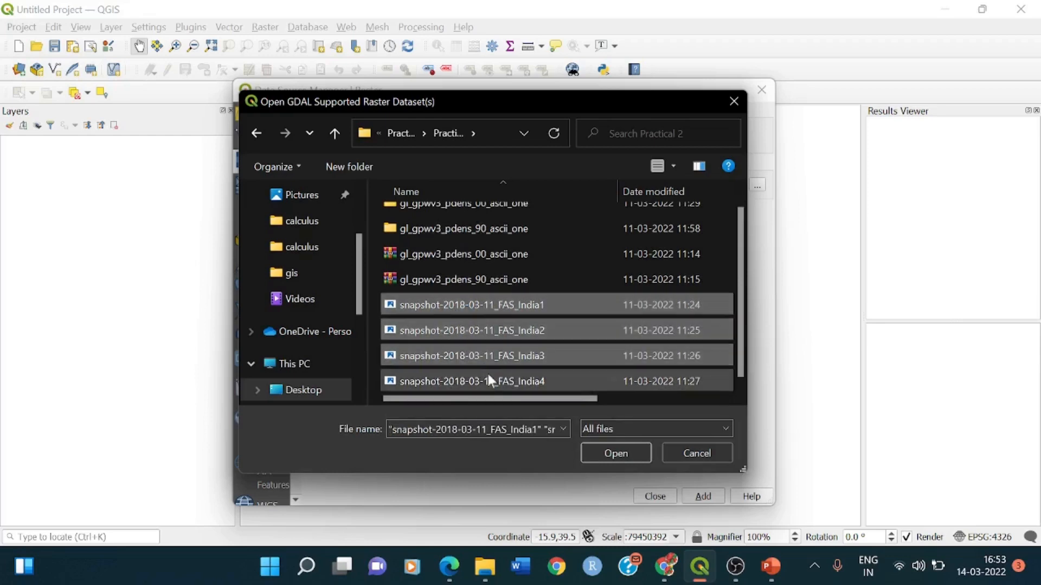
{"action": "left_click", "coordinate": [594, 454]}
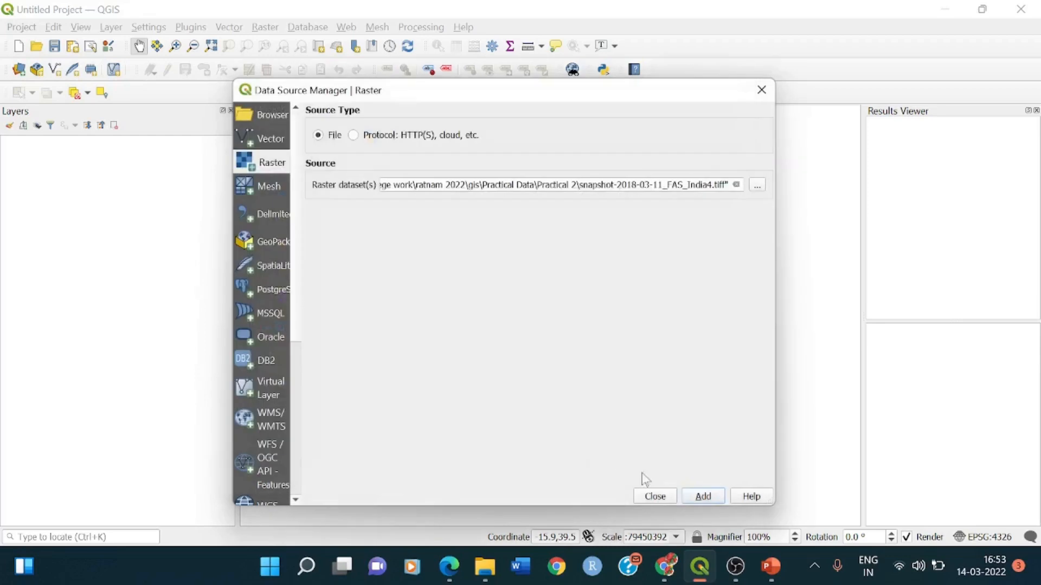
{"action": "left_click", "coordinate": [702, 496]}
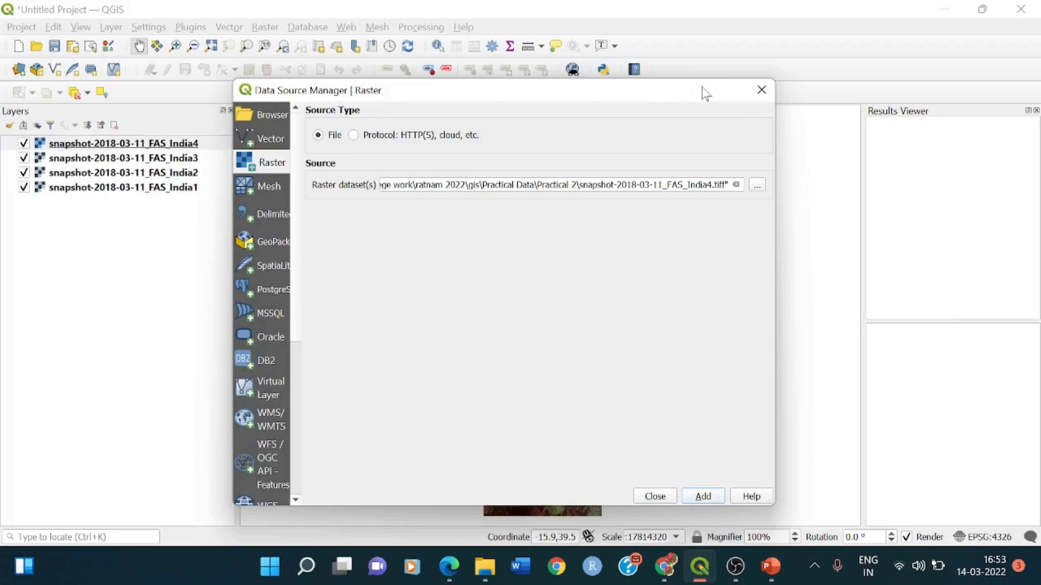
{"action": "left_click", "coordinate": [761, 90]}
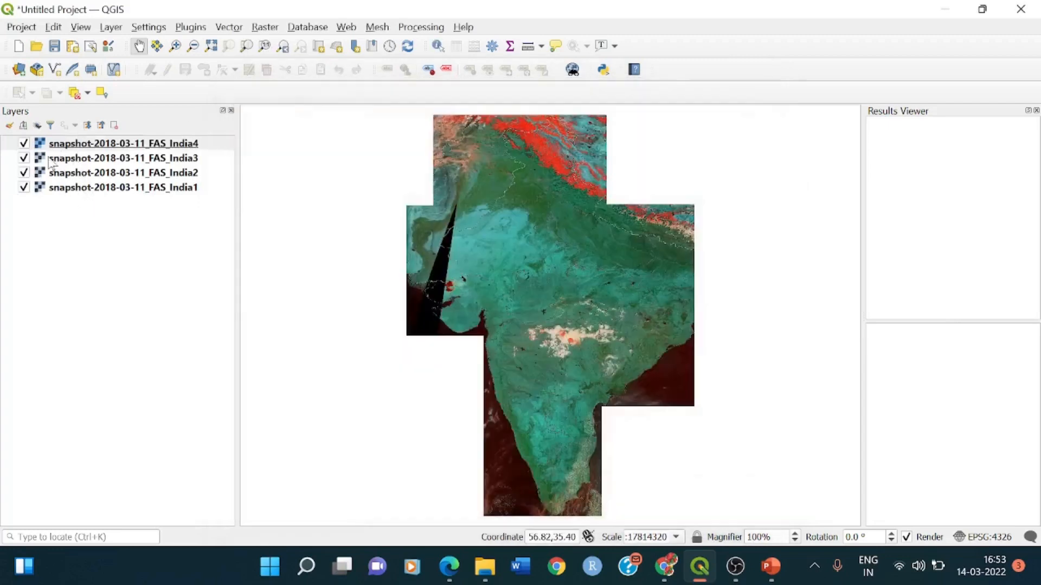
- Hide the four snapshot rasters and show them again one at a time to examine the area each tile covers
{"action": "left_click", "coordinate": [23, 144]}
{"action": "left_click", "coordinate": [24, 158]}
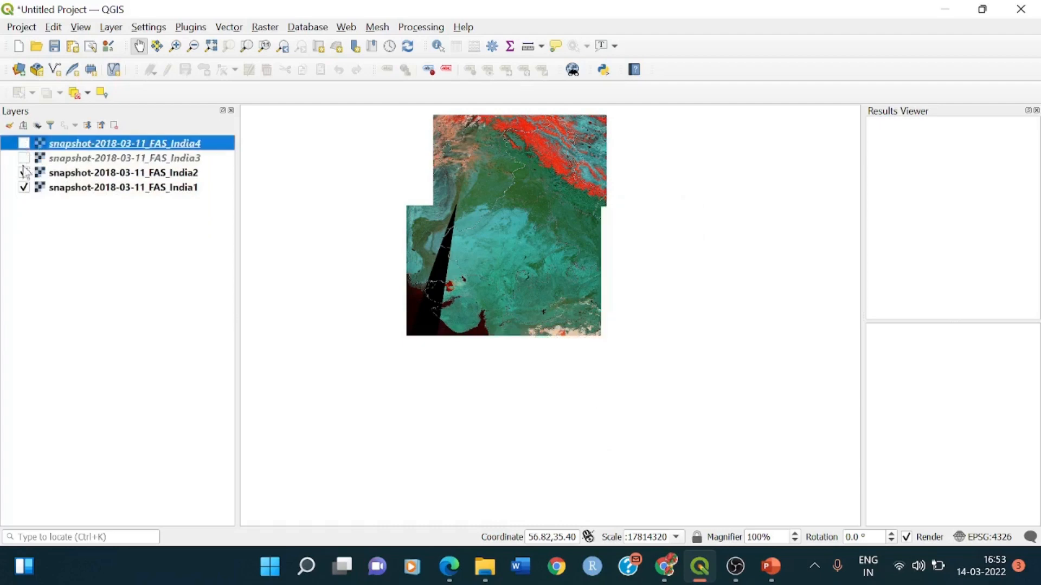
{"action": "left_click", "coordinate": [24, 172]}
{"action": "left_click", "coordinate": [24, 187]}
{"action": "left_click", "coordinate": [24, 143]}
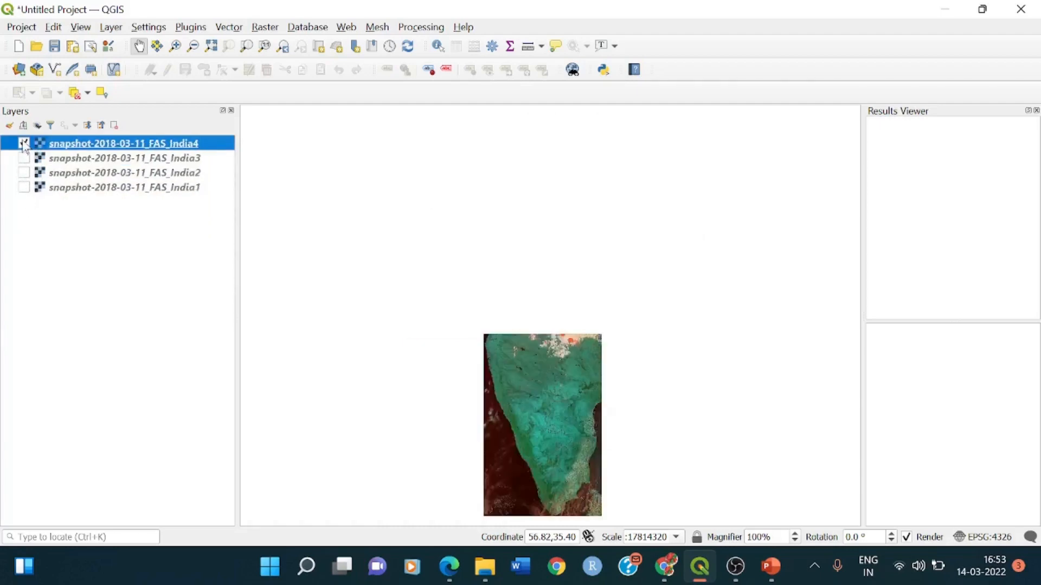
{"action": "left_click", "coordinate": [24, 158]}
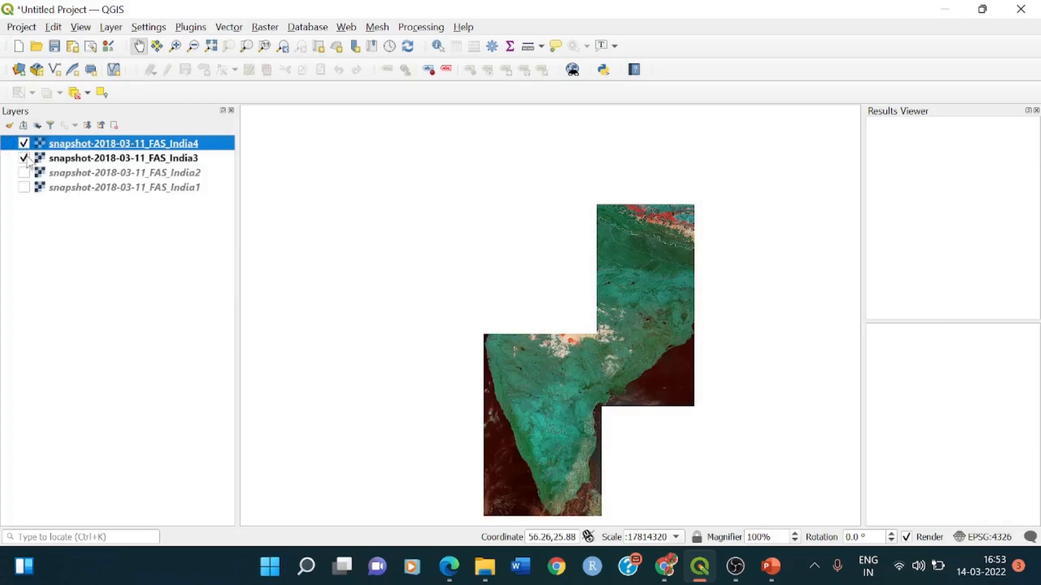
{"action": "left_click", "coordinate": [24, 172]}
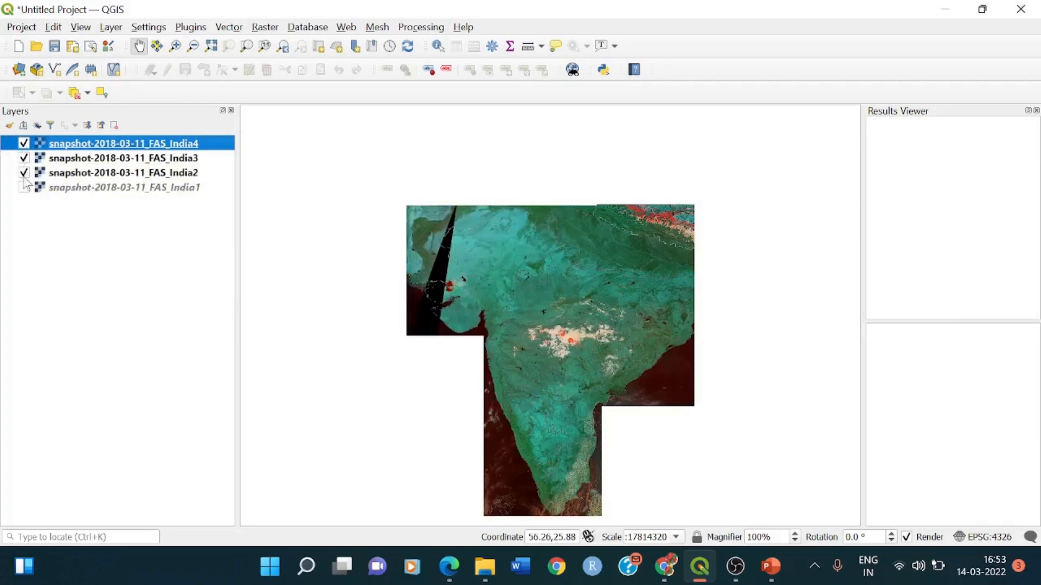
{"action": "left_click", "coordinate": [24, 188]}
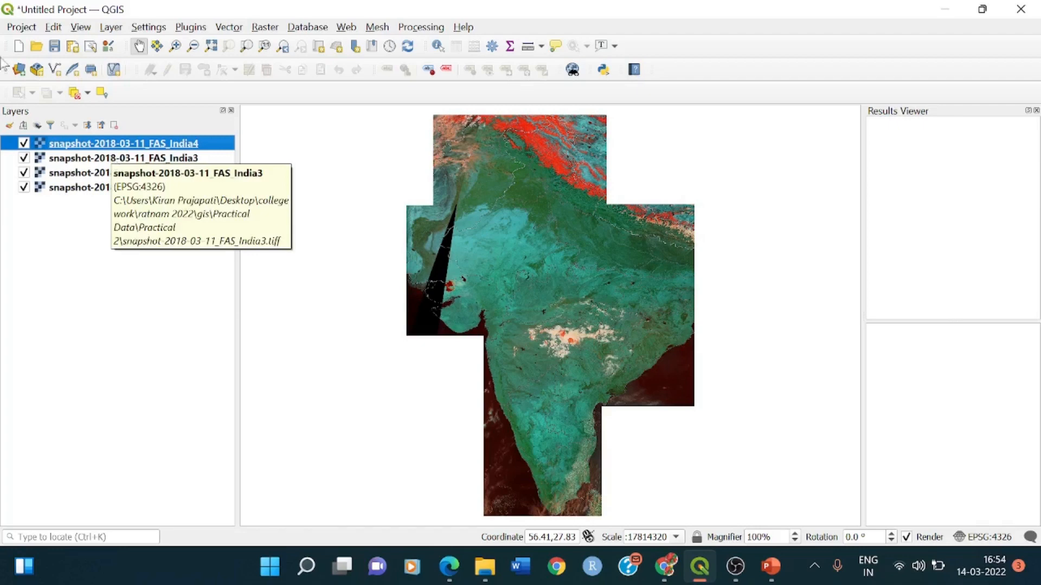
- Merge the four India snapshot rasters into one temporary raster with output data type Float32 and close the Merge dialog
{"action": "left_click", "coordinate": [265, 27]}
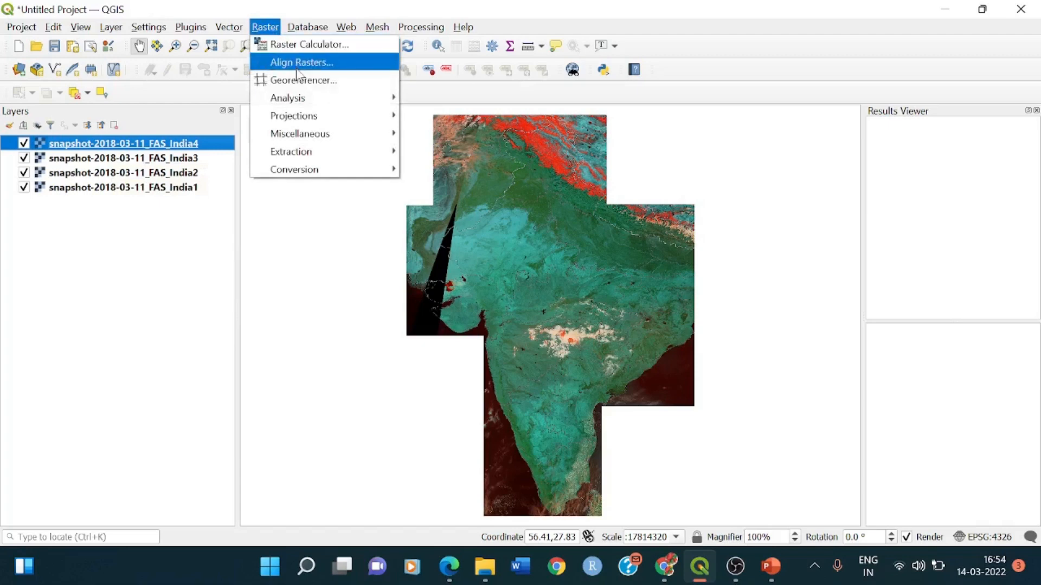
{"action": "mouse_move", "coordinate": [317, 119]}
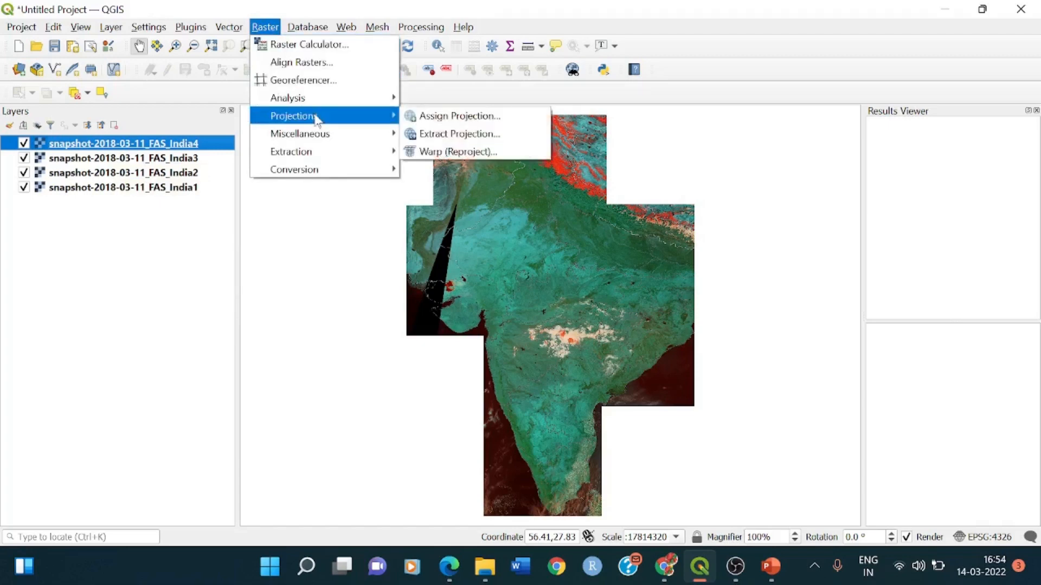
{"action": "mouse_move", "coordinate": [334, 134]}
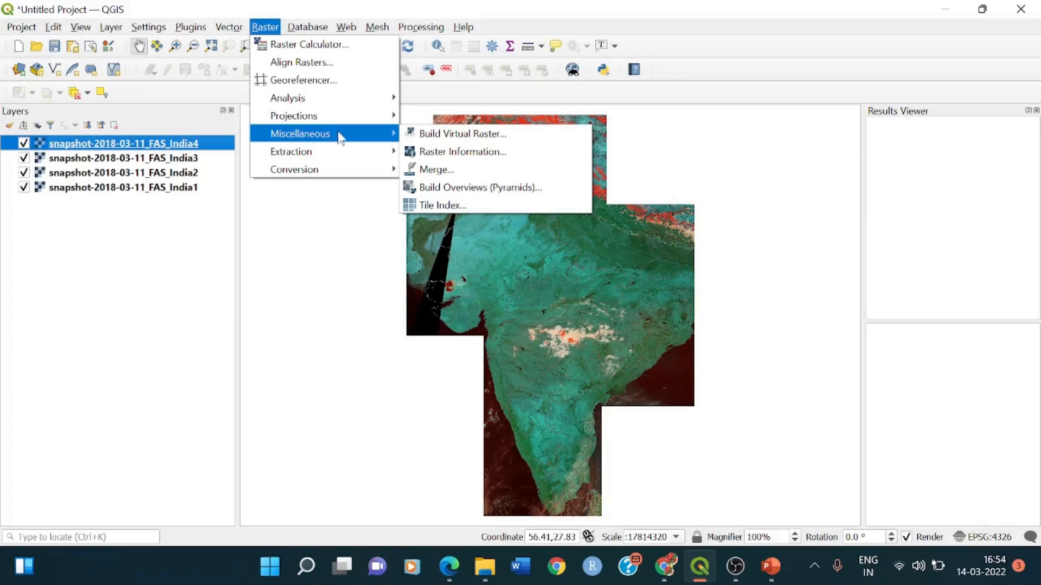
{"action": "left_click", "coordinate": [429, 171]}
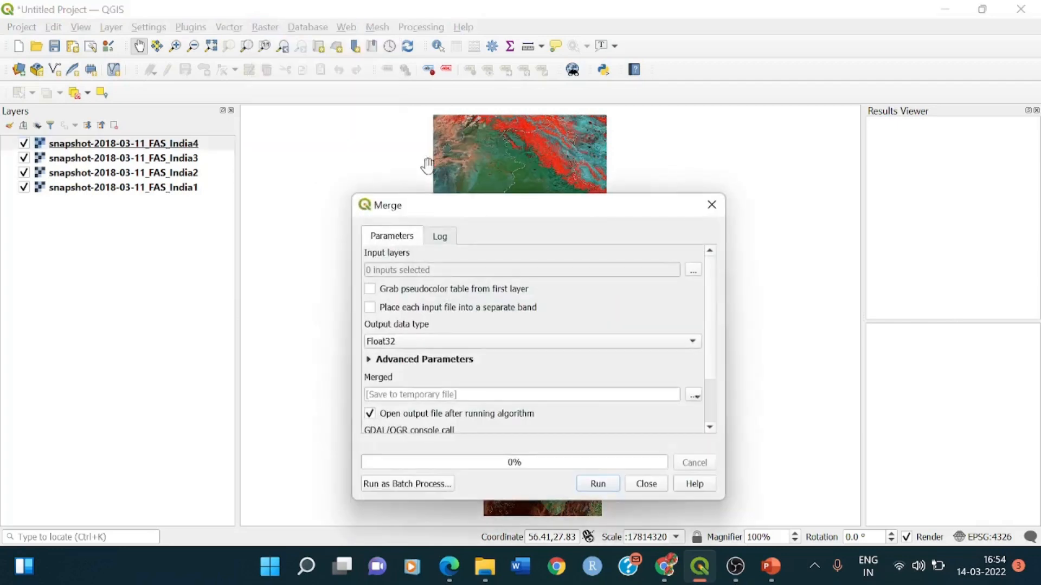
{"action": "left_click", "coordinate": [693, 270]}
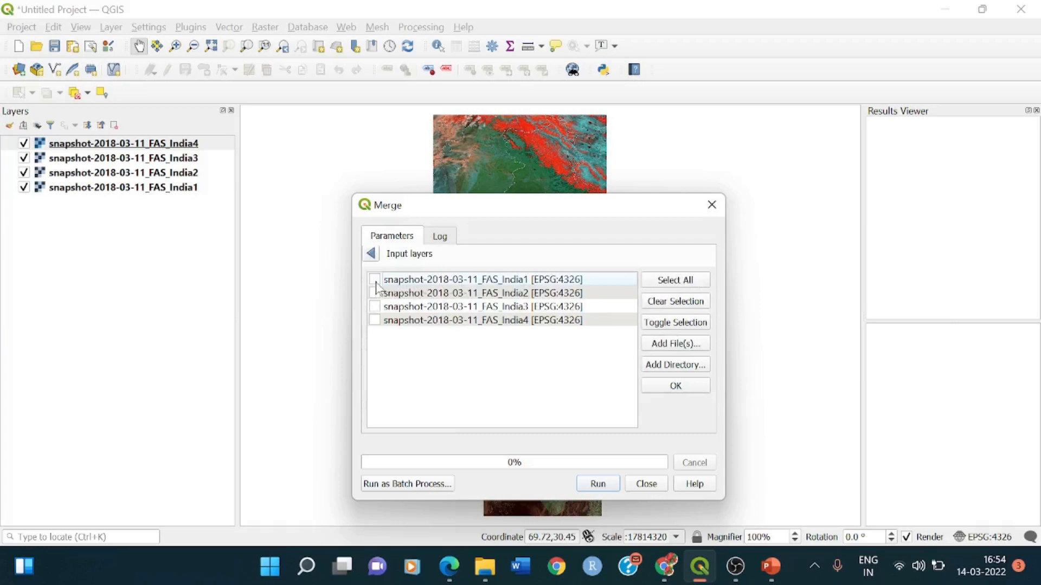
{"action": "left_click", "coordinate": [375, 279]}
{"action": "left_click", "coordinate": [374, 293]}
{"action": "left_click", "coordinate": [607, 487]}
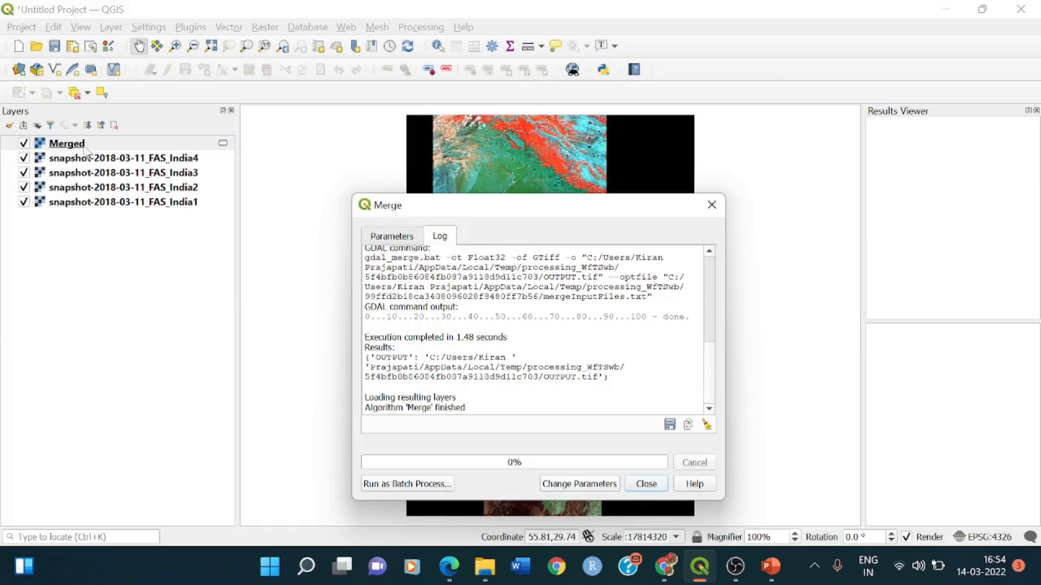
{"action": "left_click", "coordinate": [713, 206]}
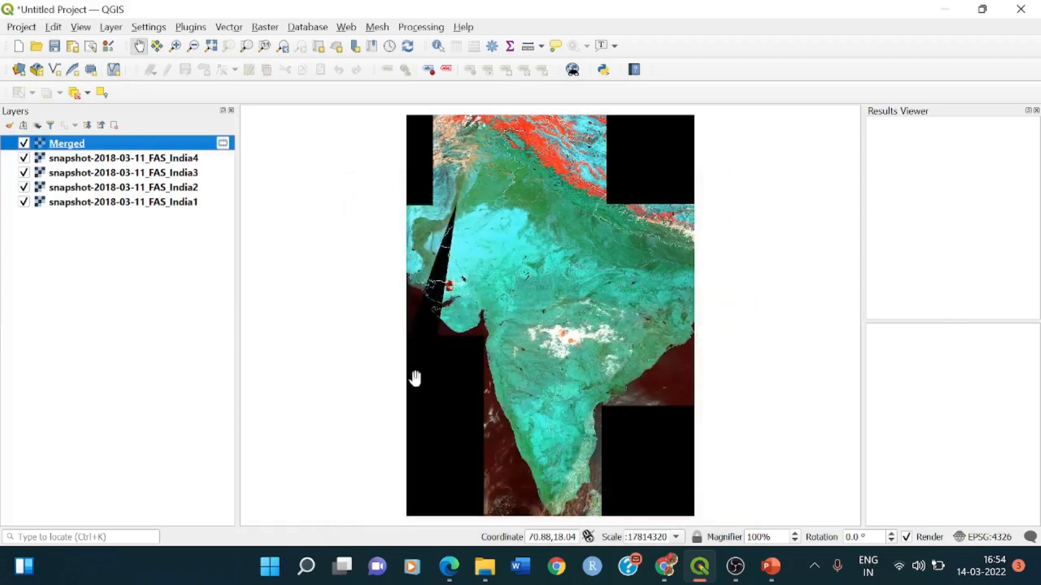
- Hide the four individual snapshot rasters so only the Merged raster is displayed
{"action": "left_click", "coordinate": [24, 158]}
{"action": "left_click", "coordinate": [24, 173]}
{"action": "left_click", "coordinate": [24, 187]}
{"action": "left_click", "coordinate": [24, 202]}
{"action": "mouse_move", "coordinate": [506, 263]}
{"action": "left_mouse_down"}
{"action": "mouse_move", "coordinate": [465, 295]}
{"action": "mouse_move", "coordinate": [642, 256]}
{"action": "mouse_move", "coordinate": [509, 276]}
{"action": "left_mouse_up"}
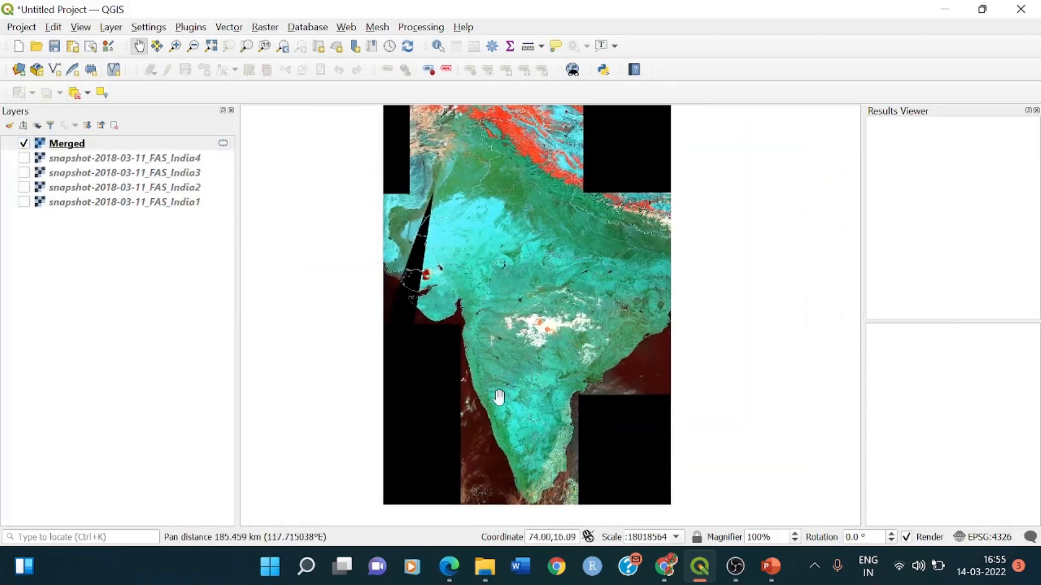
- Compare the Merged raster with the four separate snapshots by switching their visibility, ending with only Merged shown
{"action": "left_click", "coordinate": [23, 143]}
{"action": "left_click", "coordinate": [24, 157]}
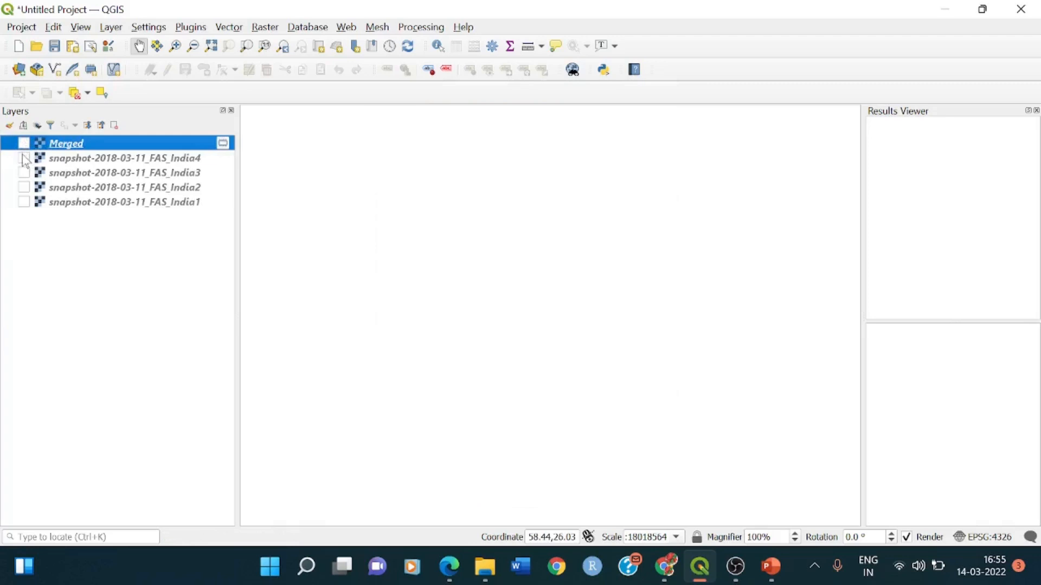
{"action": "left_click", "coordinate": [23, 173]}
{"action": "left_click", "coordinate": [24, 187]}
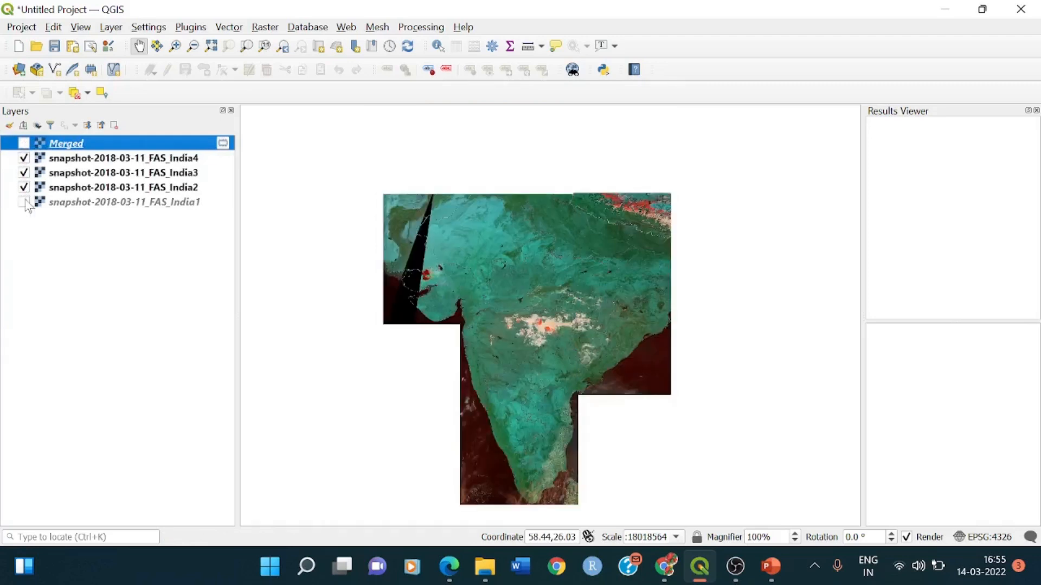
{"action": "left_click", "coordinate": [24, 201]}
{"action": "left_click", "coordinate": [24, 143]}
{"action": "left_click", "coordinate": [24, 158]}
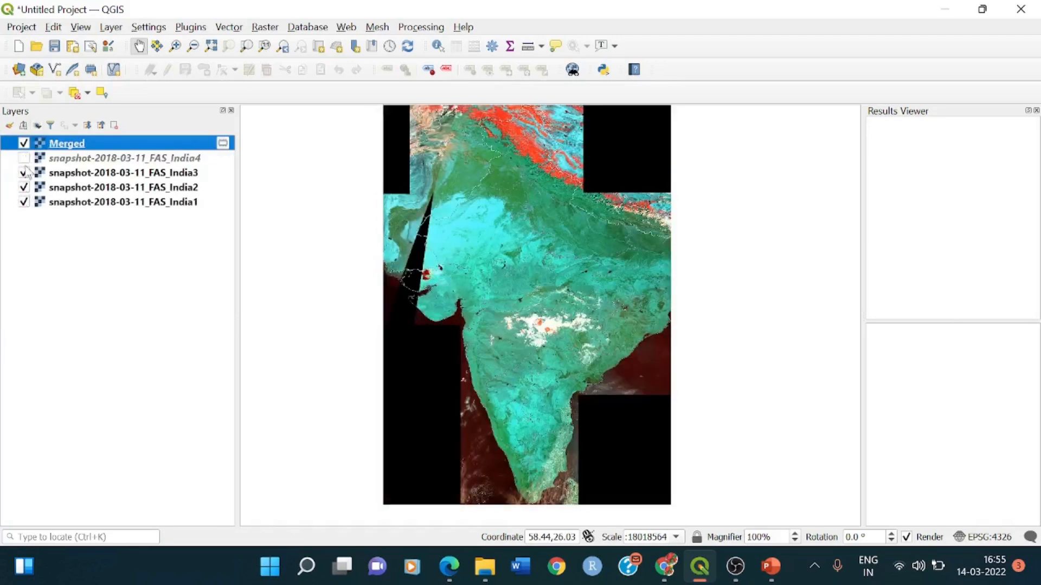
{"action": "left_click", "coordinate": [24, 172]}
{"action": "left_click", "coordinate": [23, 187]}
{"action": "left_click", "coordinate": [24, 206]}
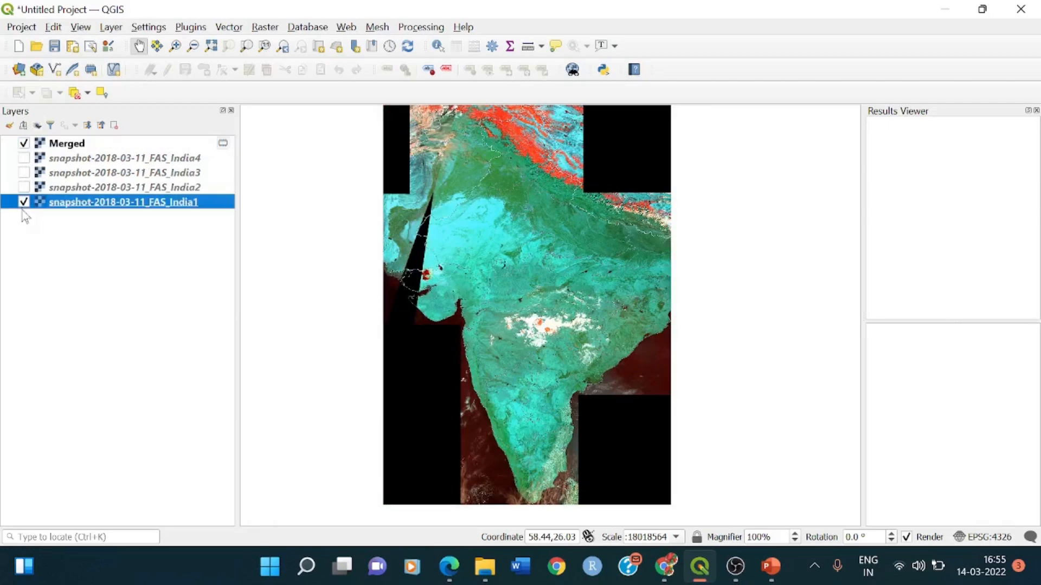
{"action": "left_click", "coordinate": [24, 202]}
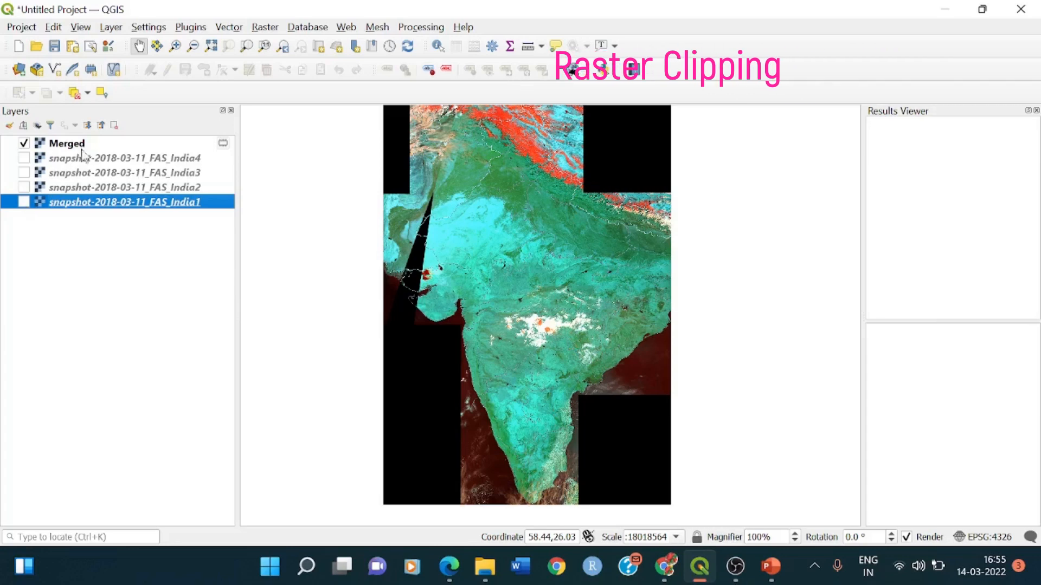
{"action": "left_click", "coordinate": [115, 28]}
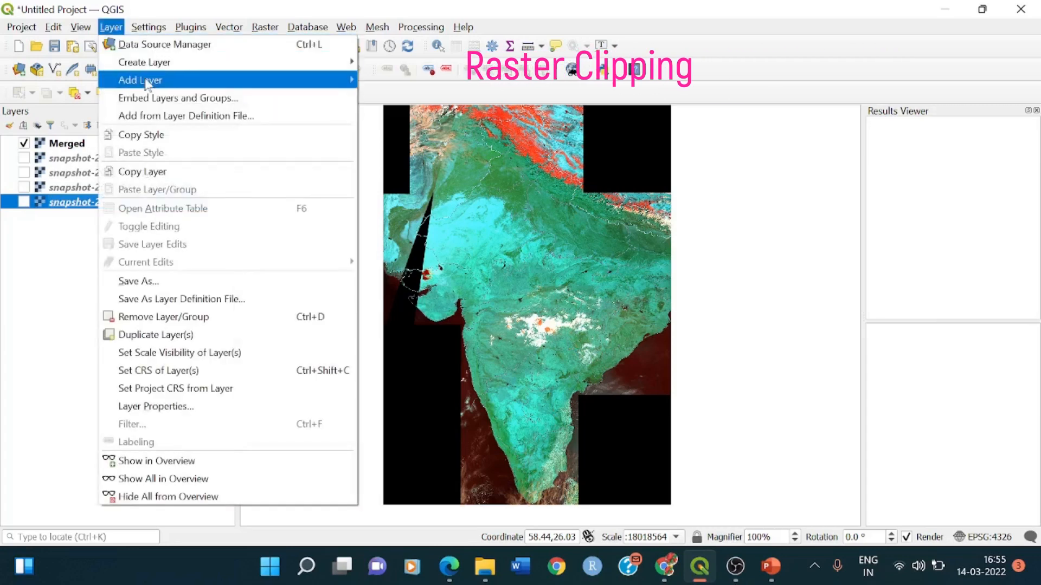
{"action": "mouse_move", "coordinate": [342, 80]}
{"action": "left_click", "coordinate": [382, 78]}
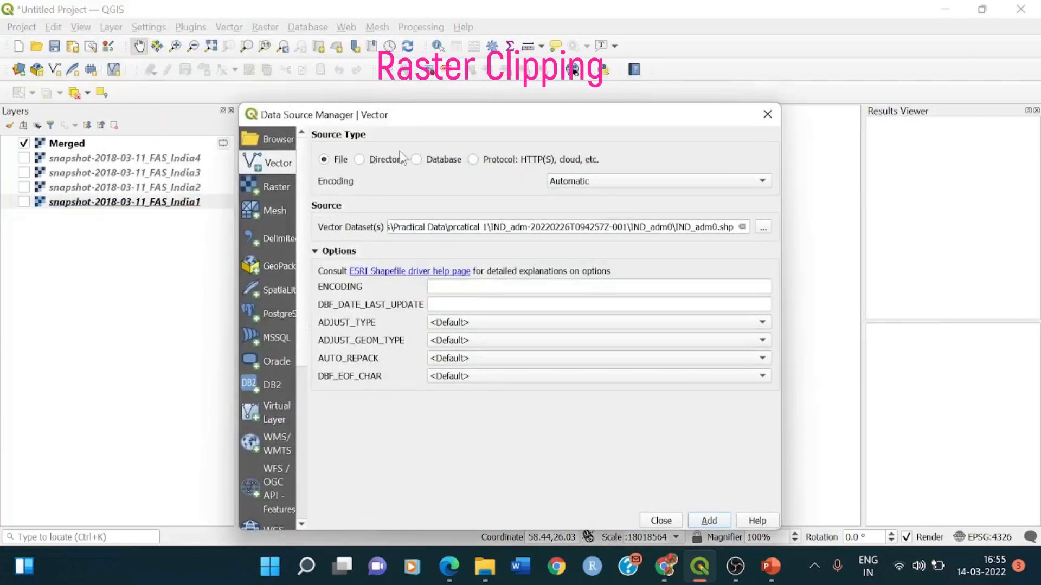
{"action": "left_click", "coordinate": [767, 114]}
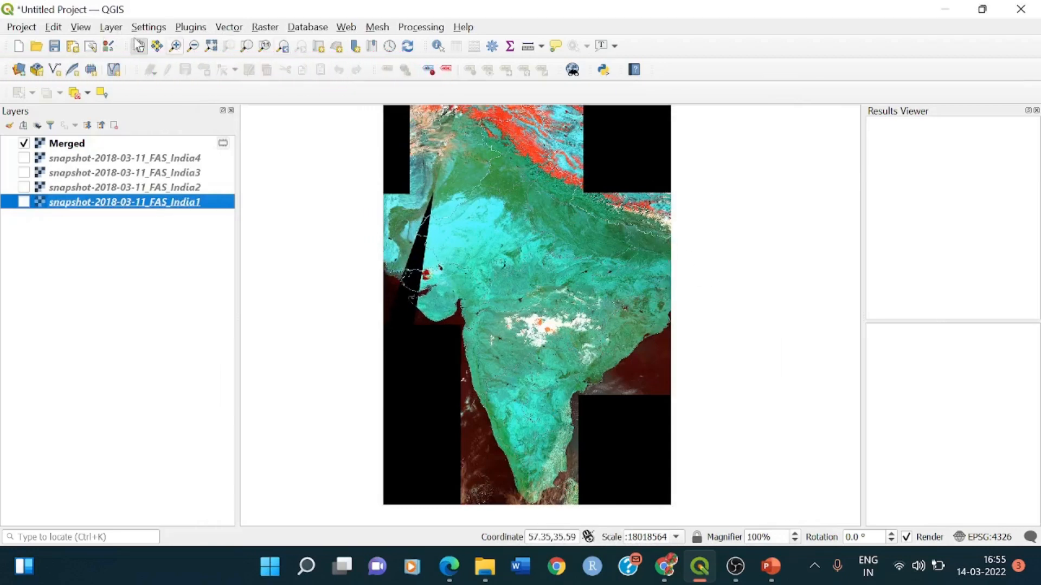
- Add the India boundary shapefile IND_adm0.shp as a vector layer and close the data source dialog
{"action": "left_click", "coordinate": [117, 27]}
{"action": "mouse_move", "coordinate": [136, 79]}
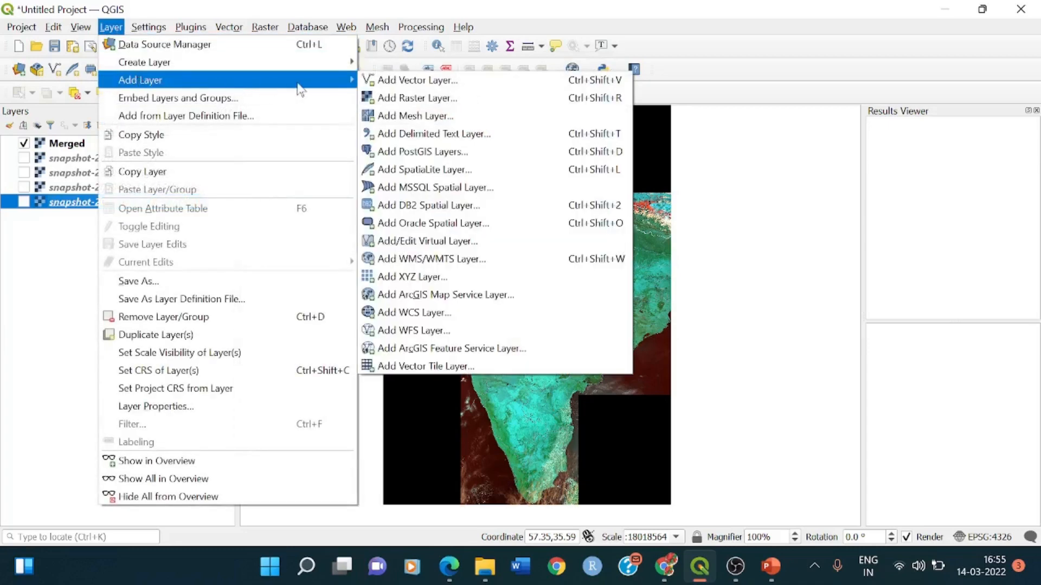
{"action": "left_click", "coordinate": [392, 86]}
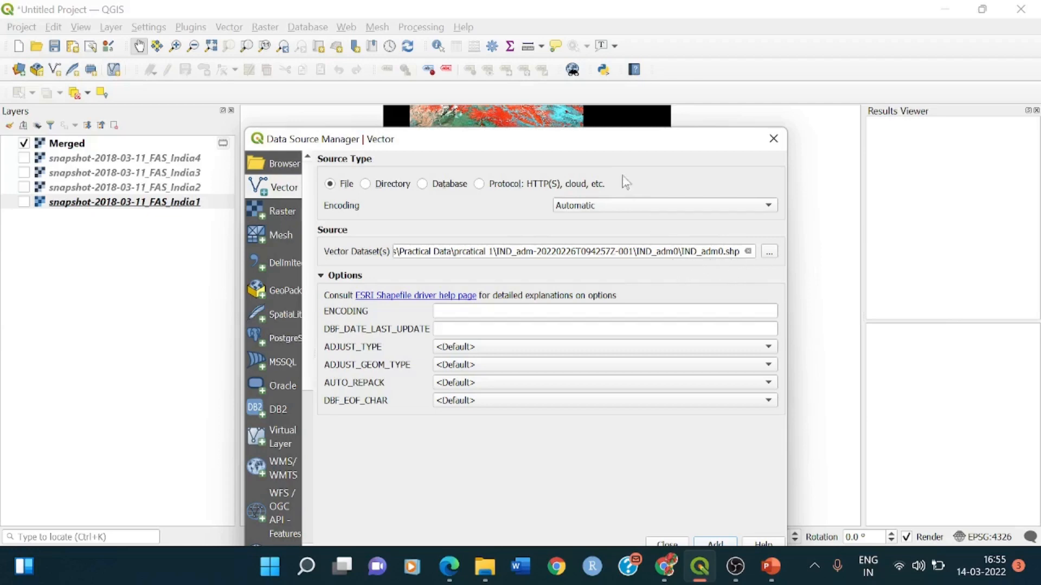
{"action": "left_click_drag", "start_coordinate": [599, 145], "coordinate": [567, 82]}
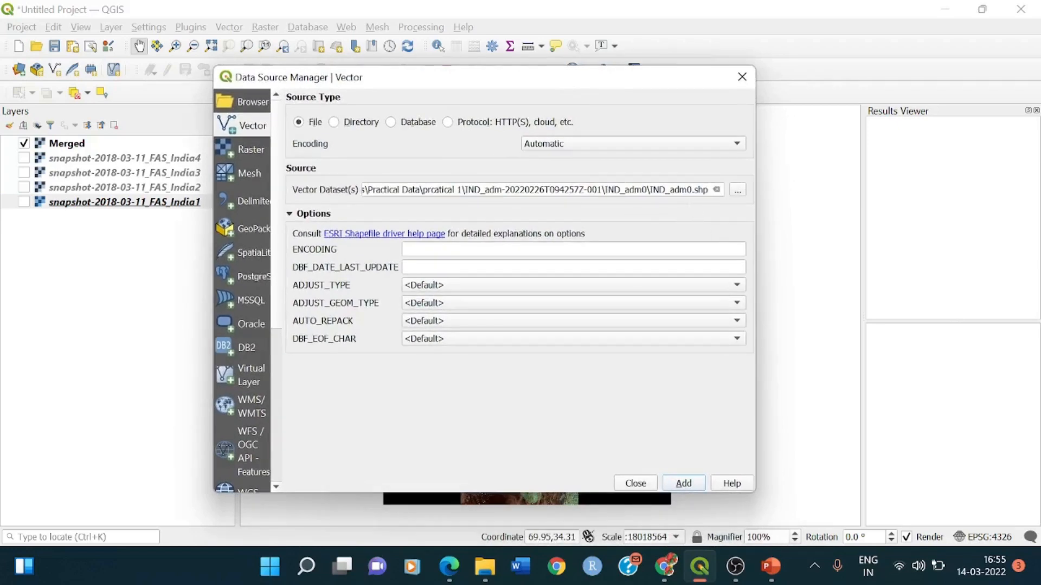
{"action": "left_click", "coordinate": [688, 487]}
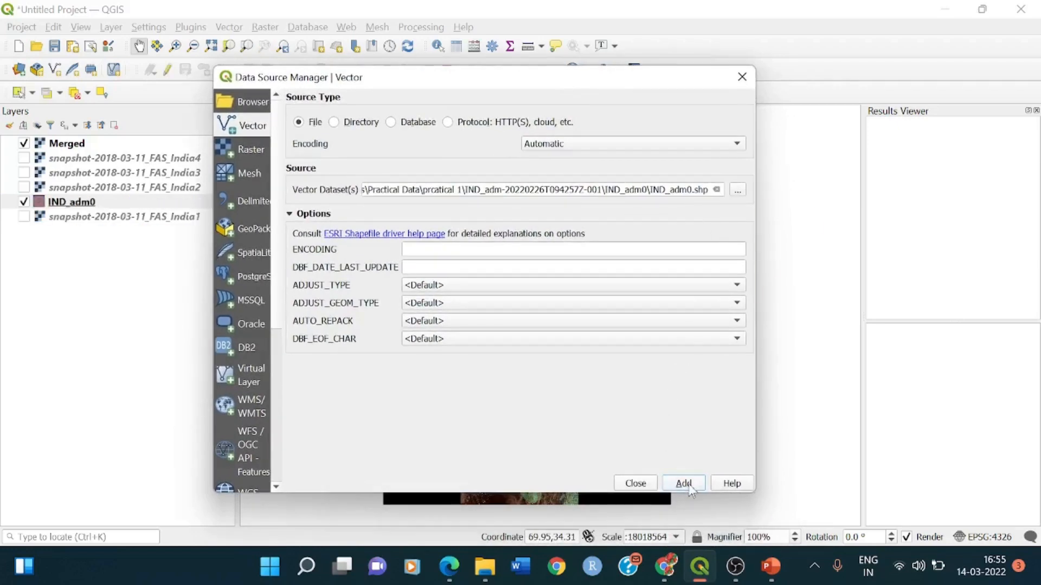
{"action": "left_click", "coordinate": [741, 78]}
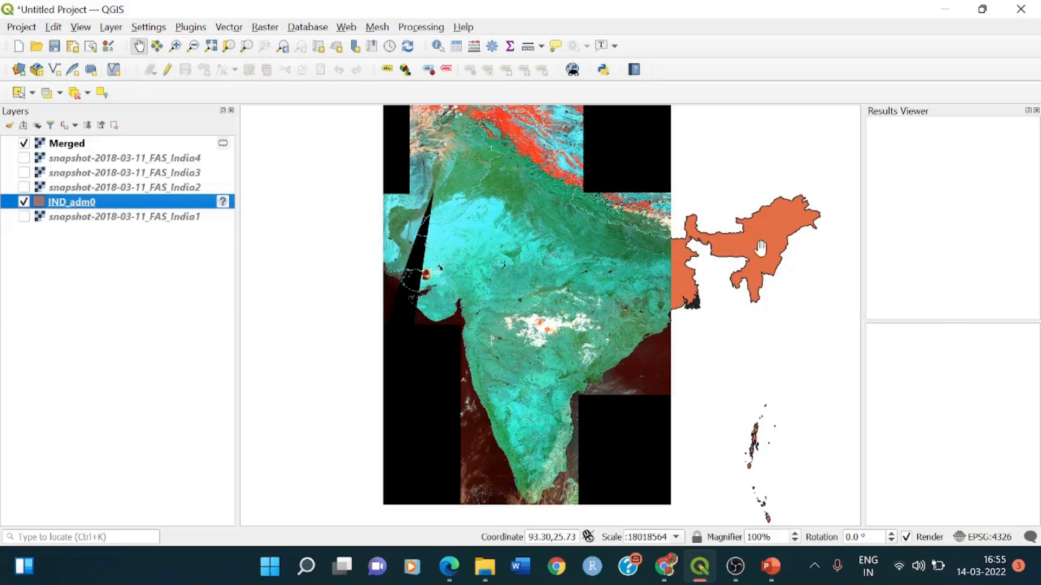
{"action": "right_click", "coordinate": [165, 209]}
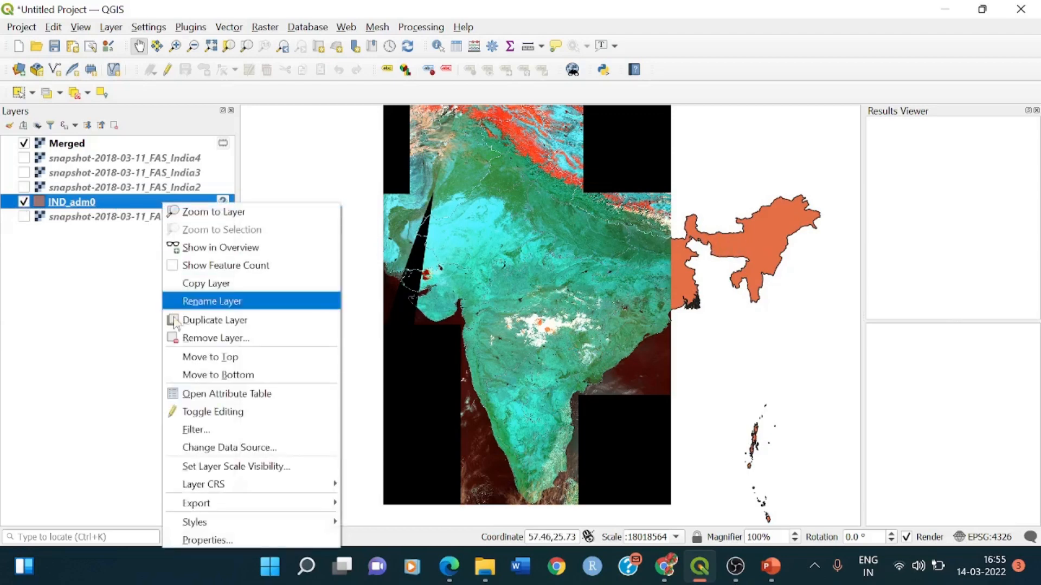
{"action": "left_click", "coordinate": [179, 540]}
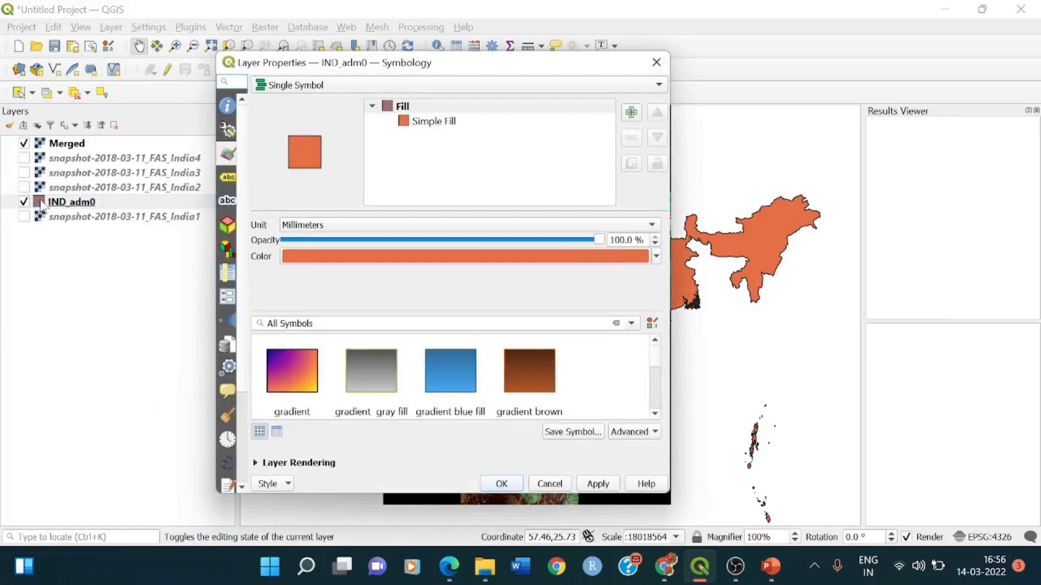
{"action": "left_click", "coordinate": [656, 63]}
- Style the IND_adm0 layer with the outline blue symbol and check its full boundary by briefly hiding the Merged raster
{"action": "right_click", "coordinate": [132, 205]}
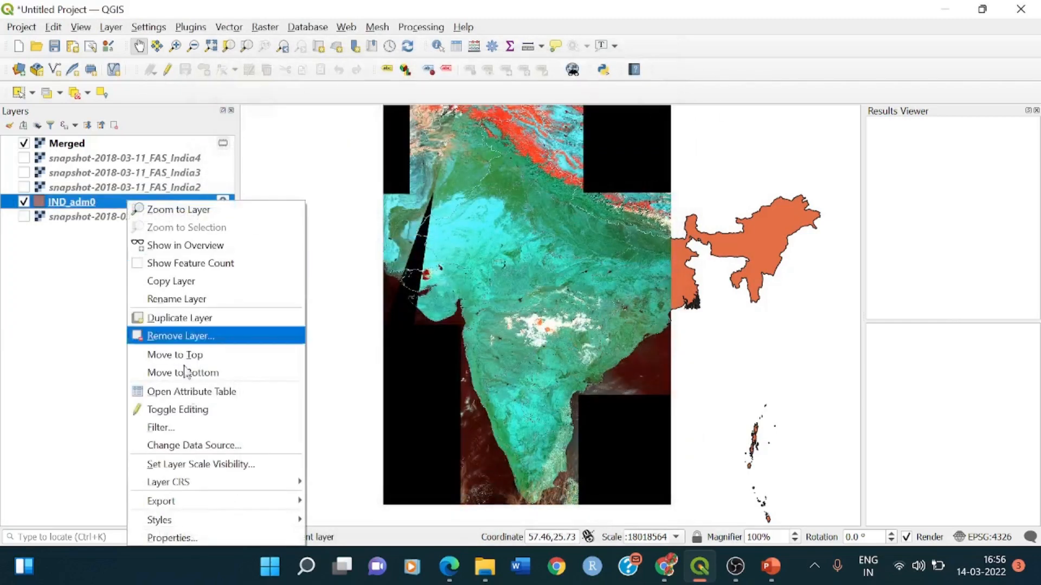
{"action": "left_click", "coordinate": [185, 537]}
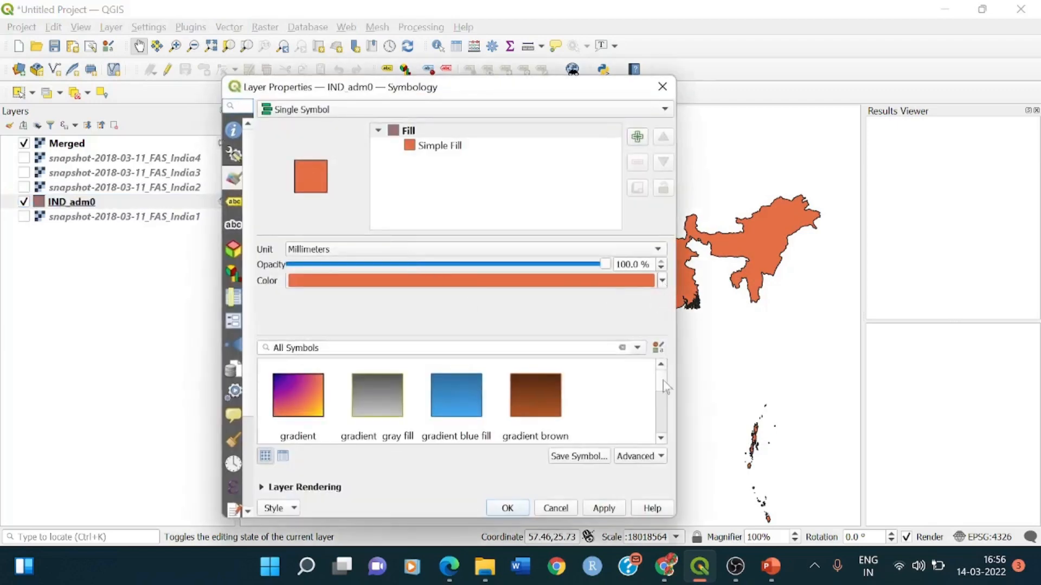
{"action": "scroll", "coordinate": [661, 440], "scroll_direction": "down", "scroll_amount": 5}
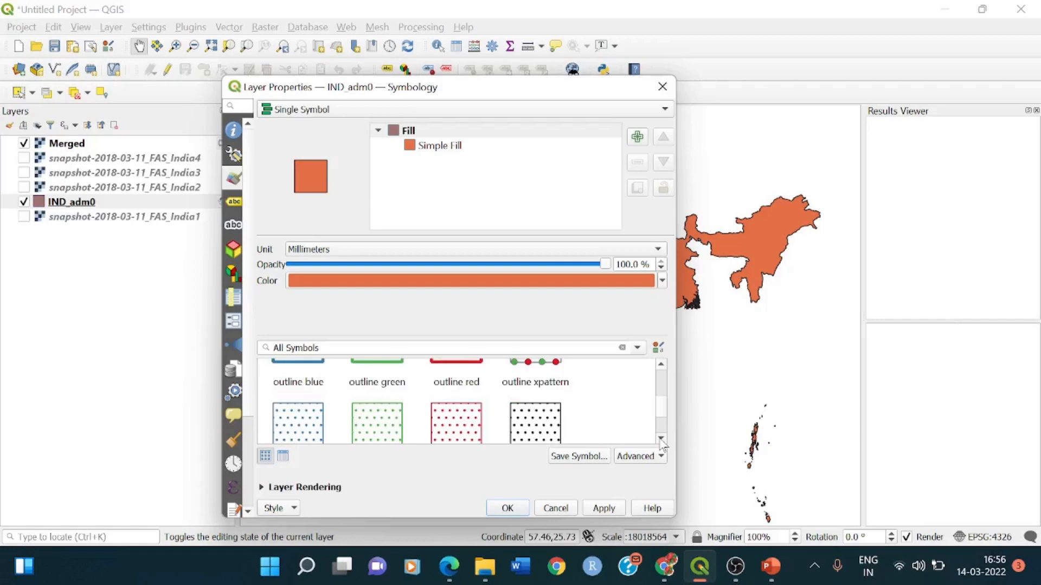
{"action": "left_click", "coordinate": [321, 362]}
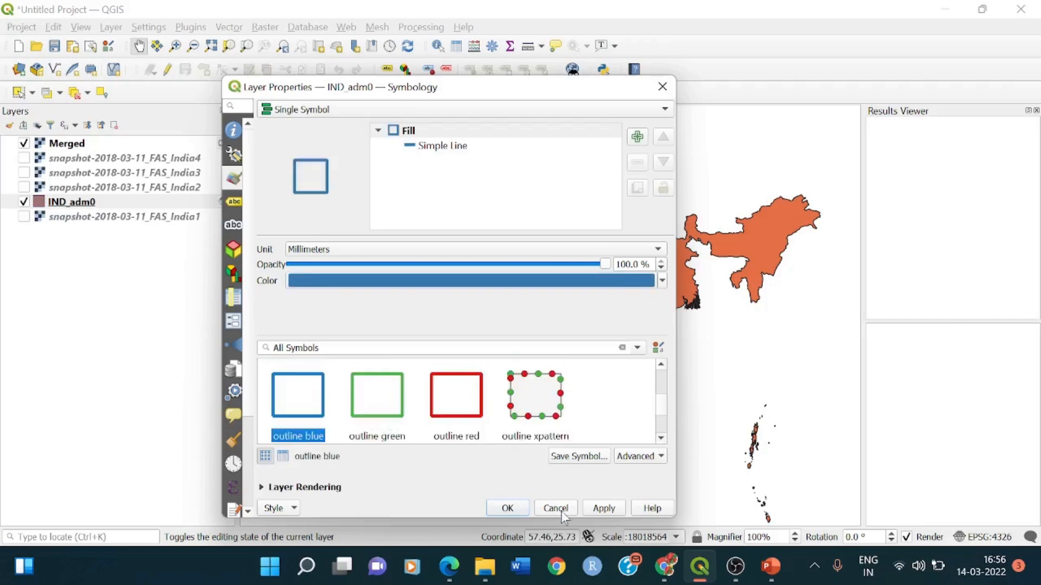
{"action": "left_click", "coordinate": [507, 509]}
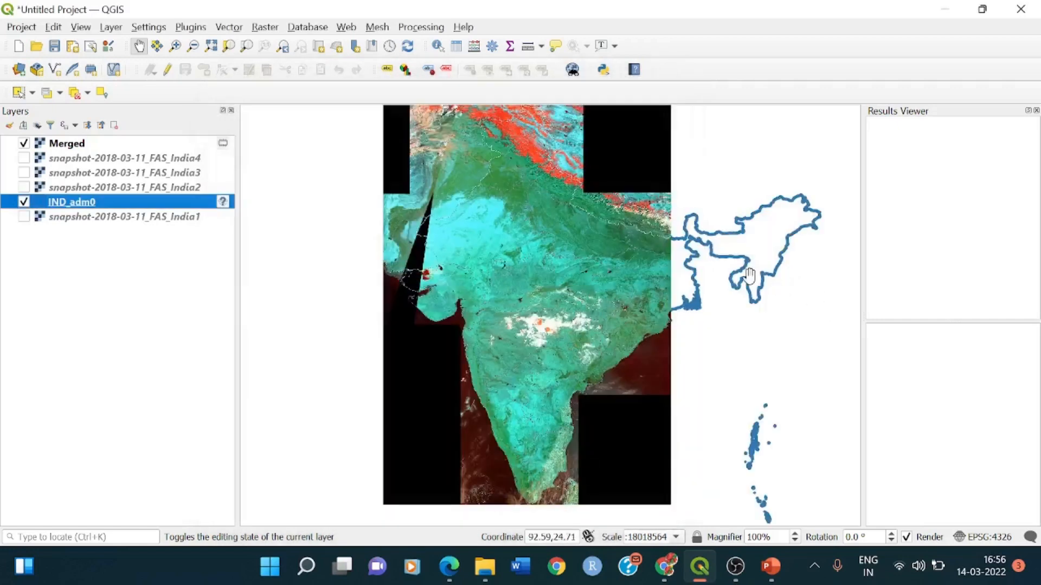
{"action": "left_click", "coordinate": [24, 144]}
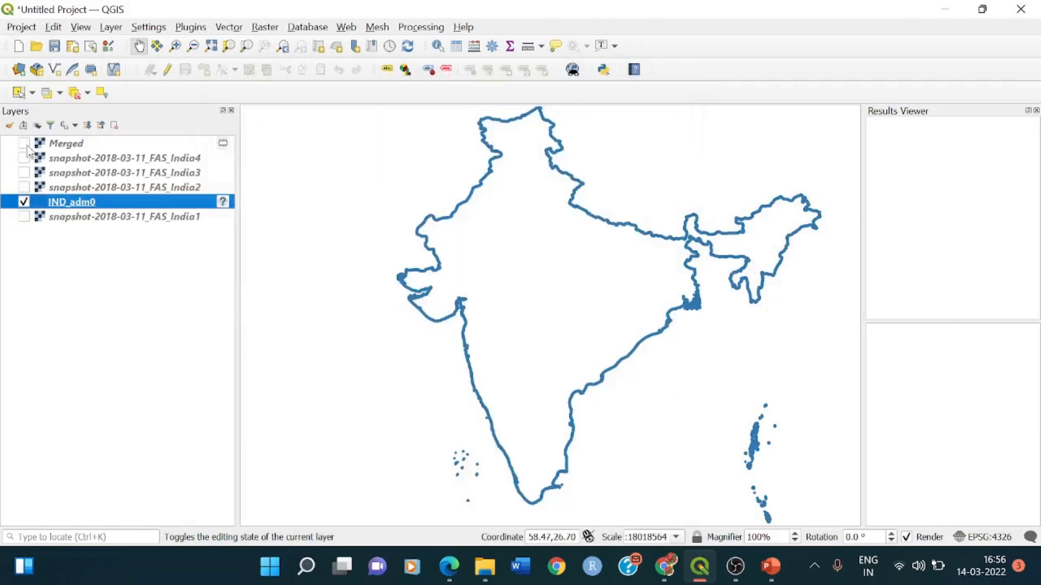
{"action": "left_click", "coordinate": [24, 144]}
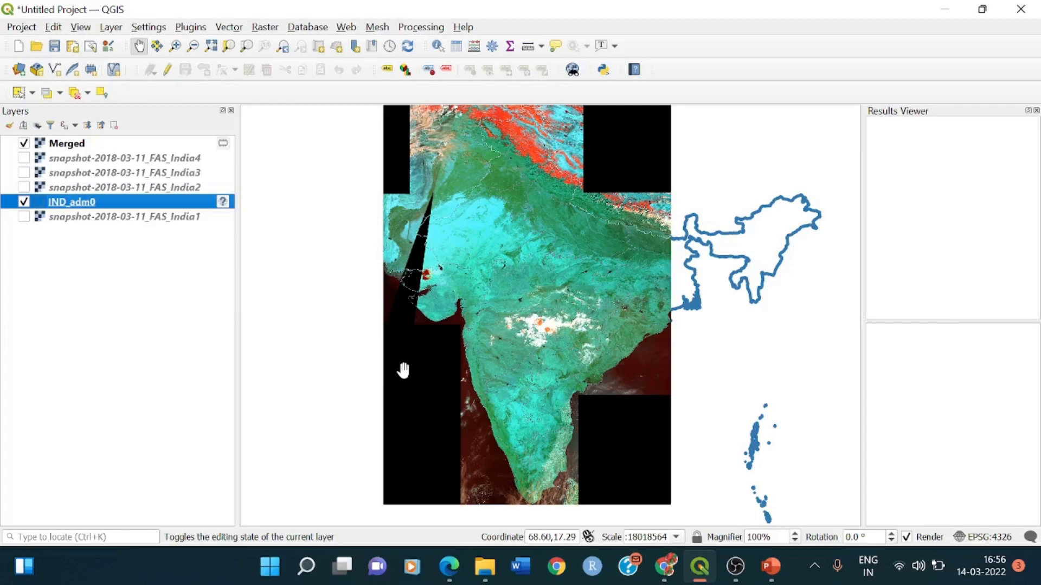
- Set up Clip Raster by Mask Layer with Merged as the input layer and IND_adm0 as the mask layer
{"action": "left_click", "coordinate": [265, 27]}
{"action": "mouse_move", "coordinate": [325, 155]}
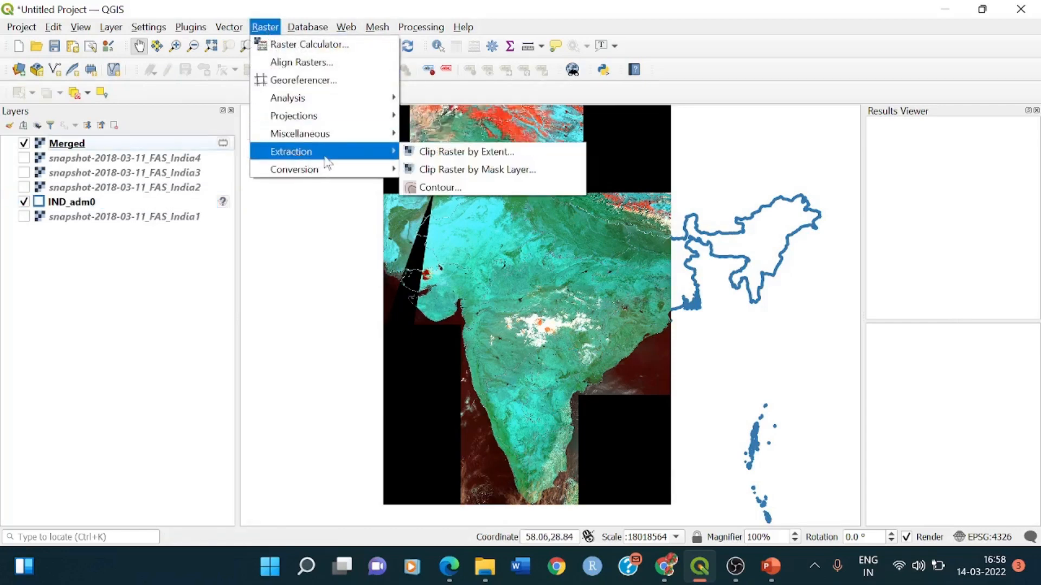
{"action": "left_click", "coordinate": [482, 181]}
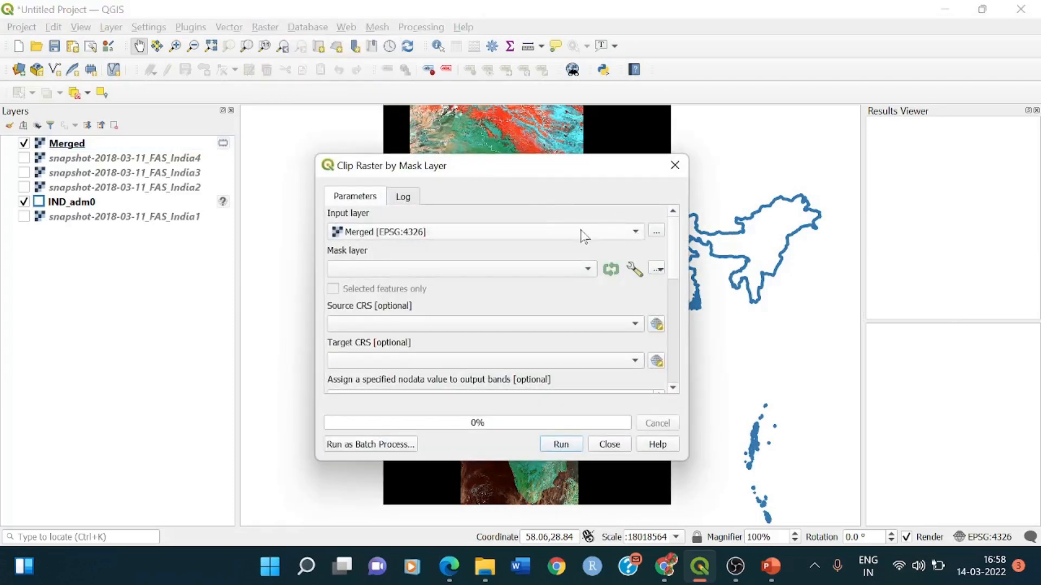
{"action": "left_click", "coordinate": [637, 235]}
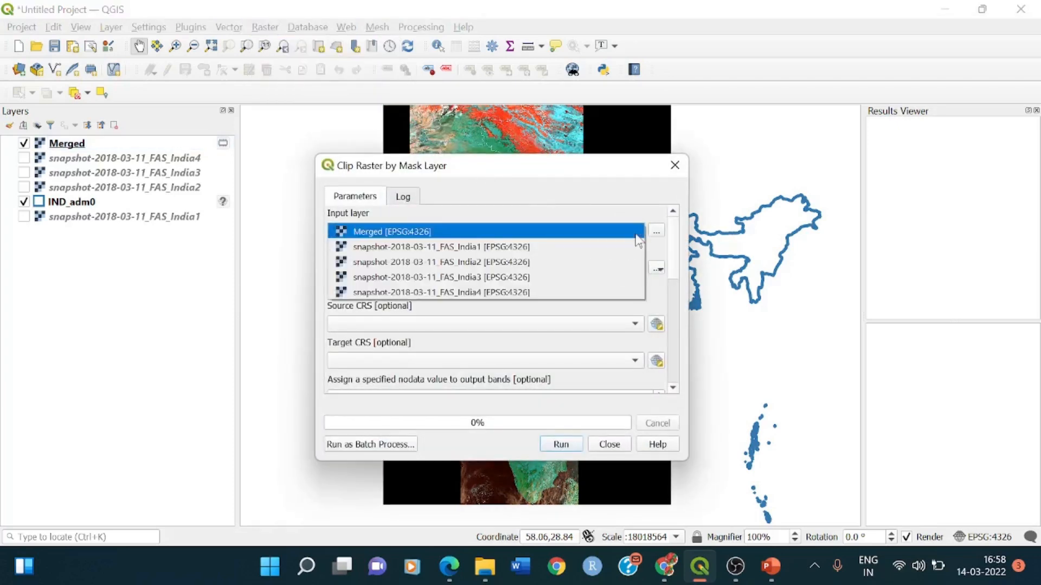
{"action": "left_click", "coordinate": [394, 236]}
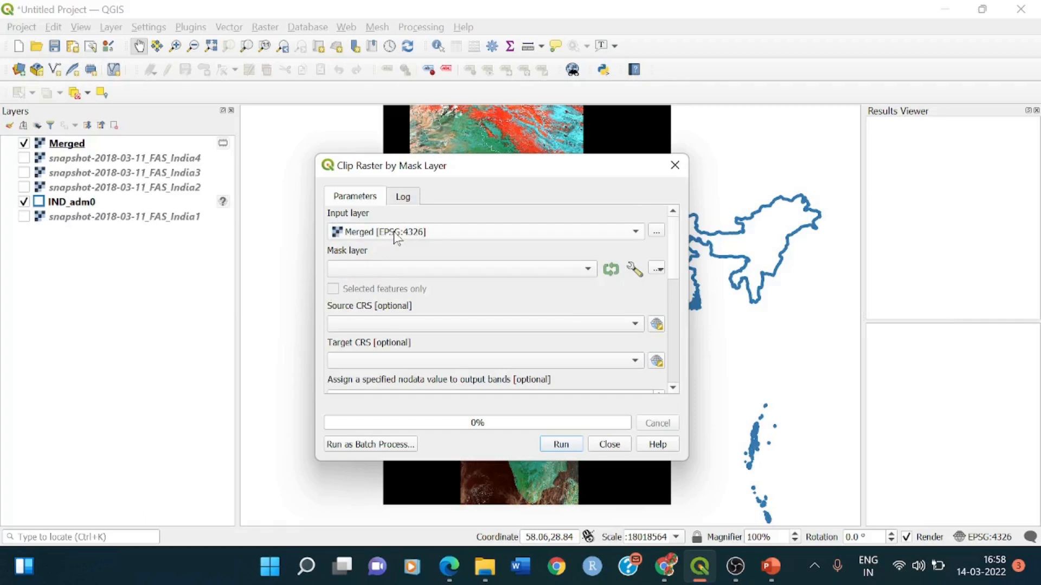
{"action": "left_click", "coordinate": [427, 279]}
{"action": "left_click", "coordinate": [396, 272]}
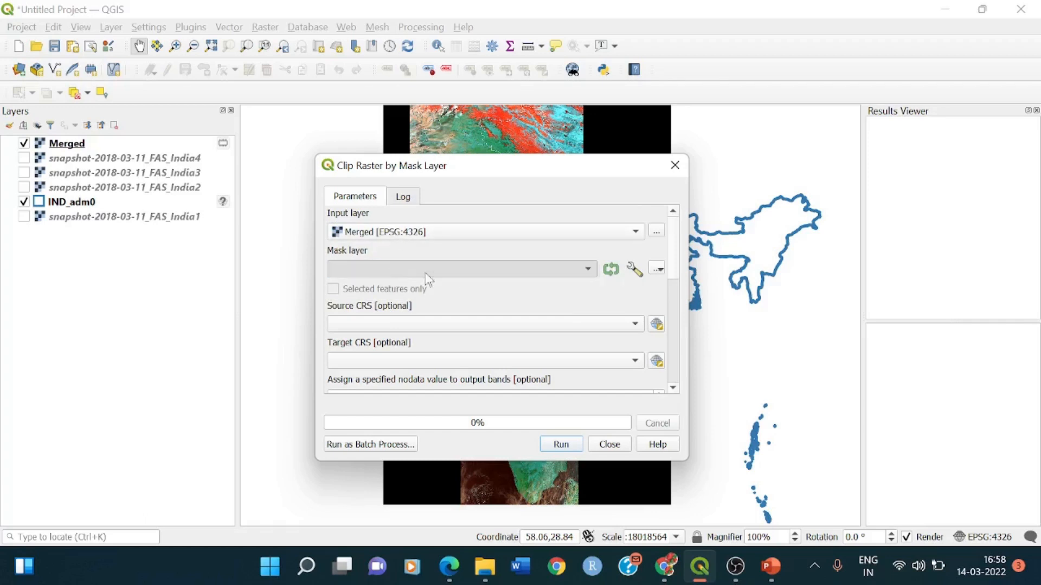
- Run the mask clip with the output kept as a temporary file, close the dialog and inspect the clipped raster
{"action": "left_click_drag", "start_coordinate": [678, 261], "coordinate": [669, 372]}
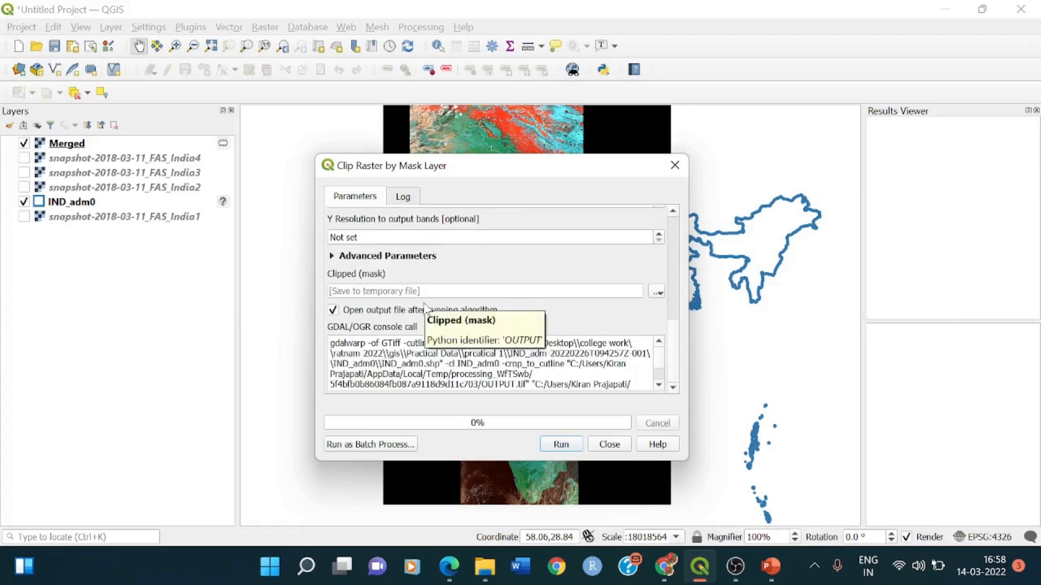
{"action": "left_click", "coordinate": [658, 294]}
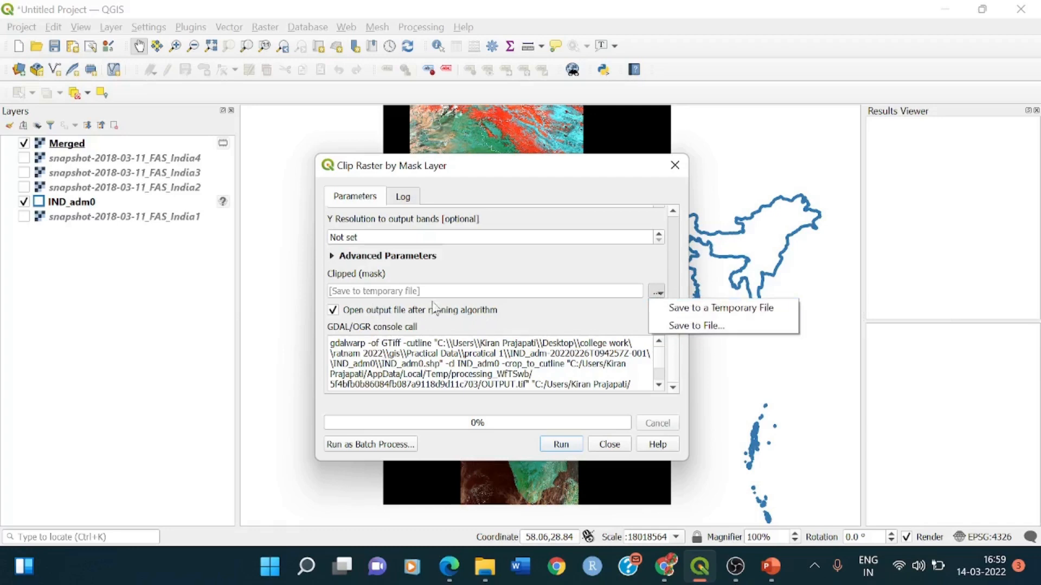
{"action": "left_click", "coordinate": [561, 444]}
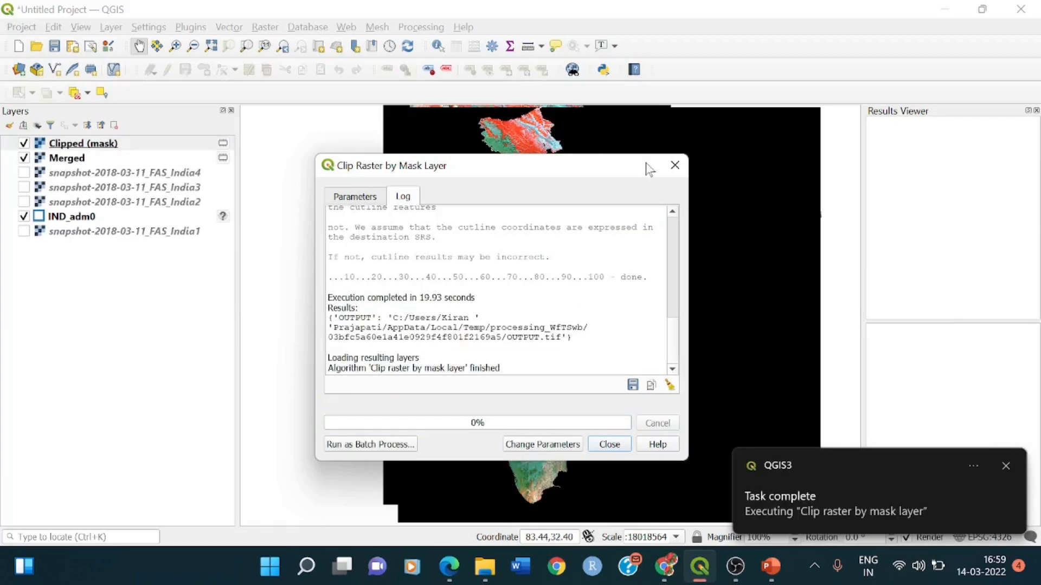
{"action": "left_click", "coordinate": [674, 165]}
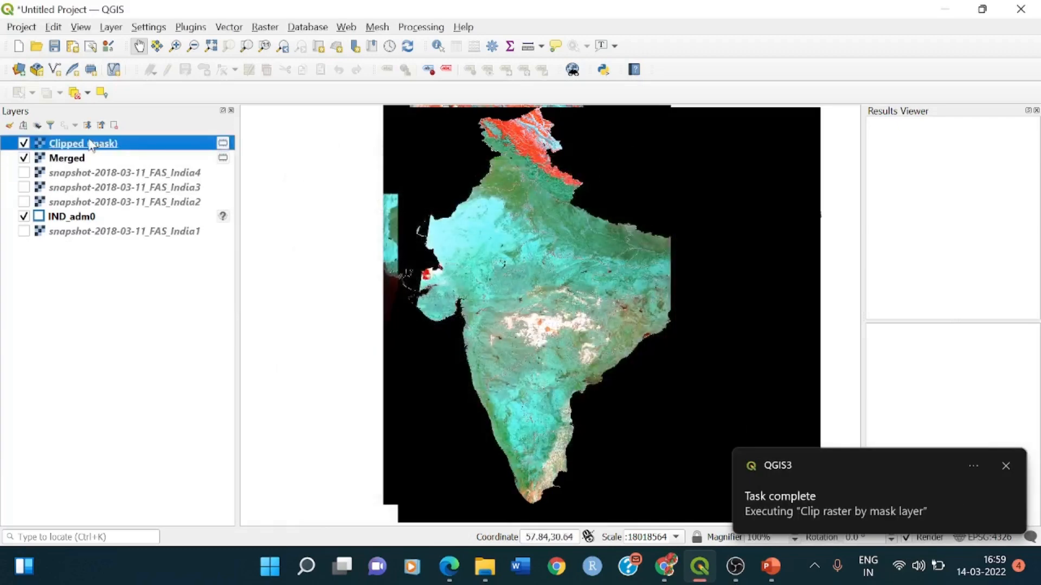
{"action": "left_click_drag", "start_coordinate": [554, 184], "coordinate": [460, 168]}
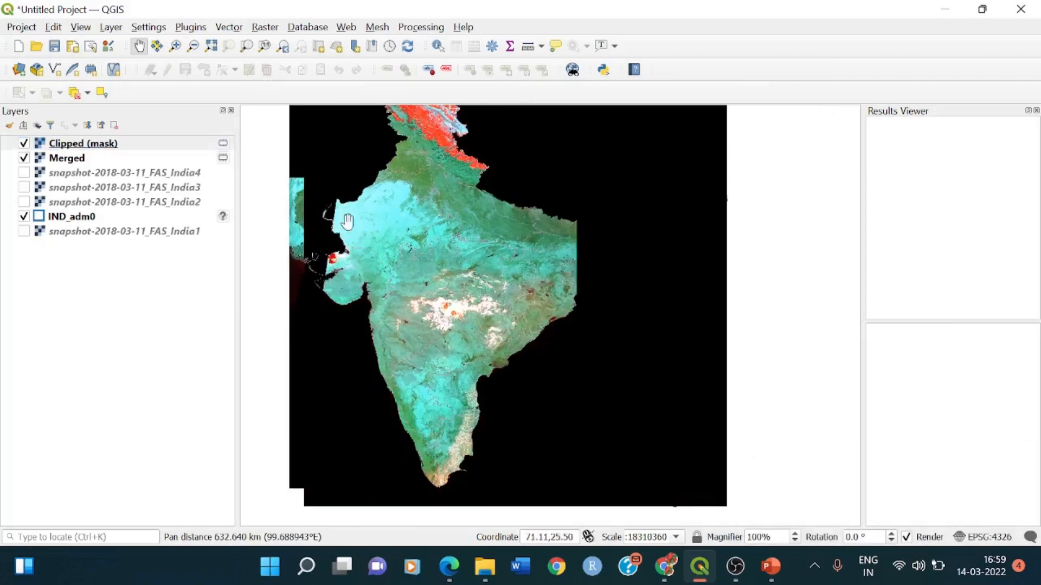
{"action": "left_click_drag", "start_coordinate": [472, 122], "coordinate": [490, 145]}
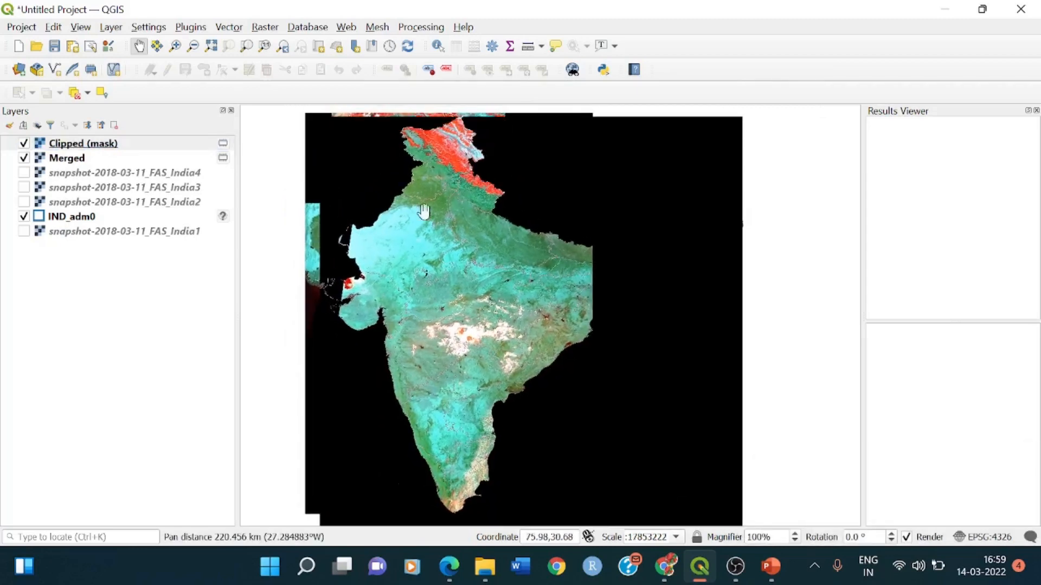